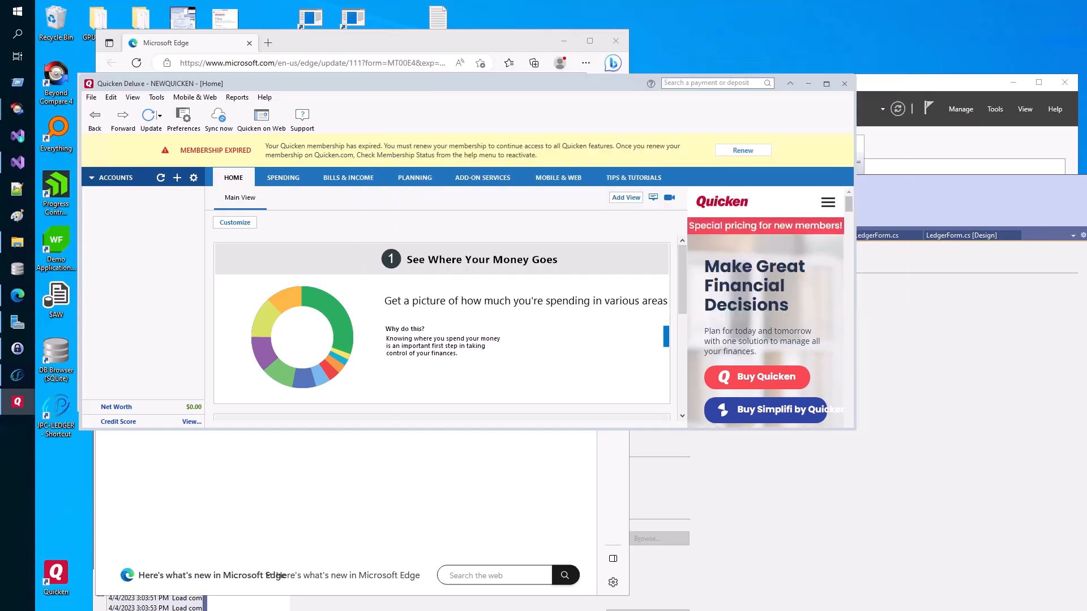
# - Try adding a new account and dismiss the Quicken ID password prompt twice
pyautogui.click(177, 178)
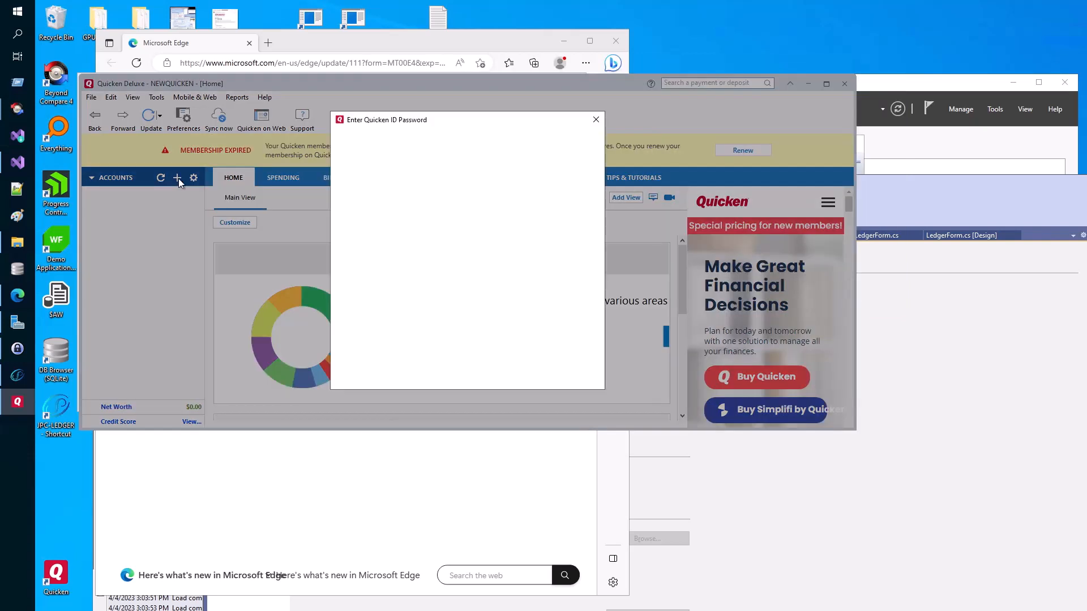
pyautogui.click(596, 120)
pyautogui.click(596, 120)
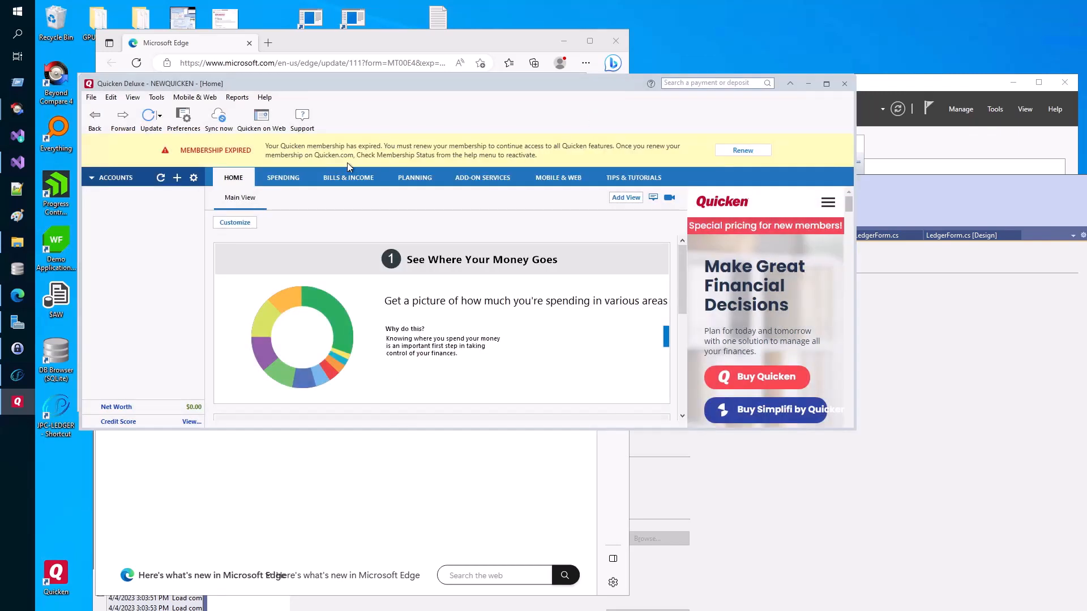
# - Open the recent QDATA file and keep closing the Quicken ID password prompt until it stays gone
pyautogui.click(92, 101)
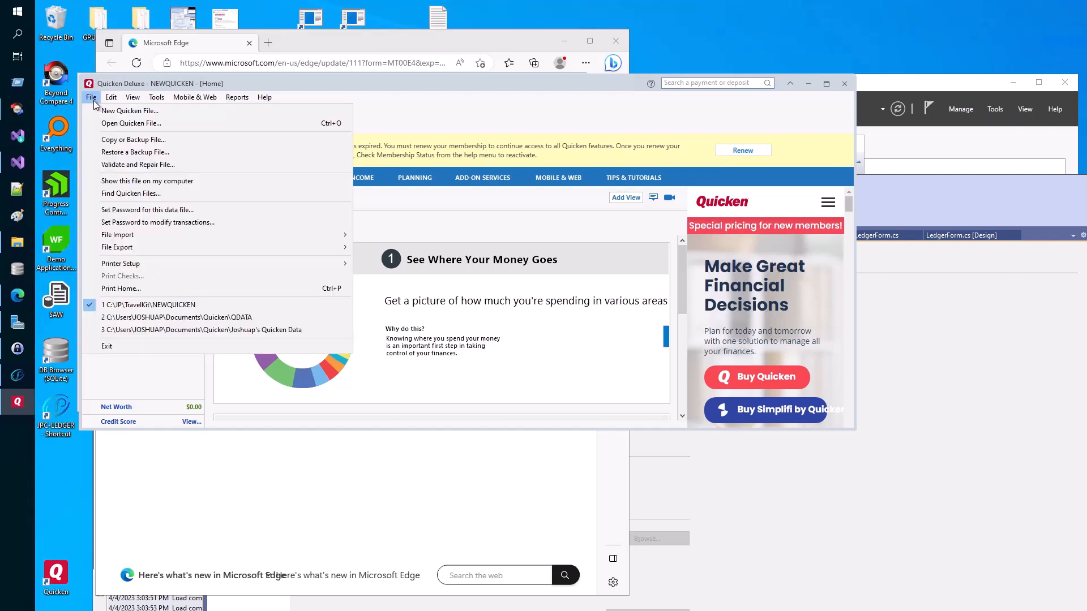
pyautogui.click(161, 317)
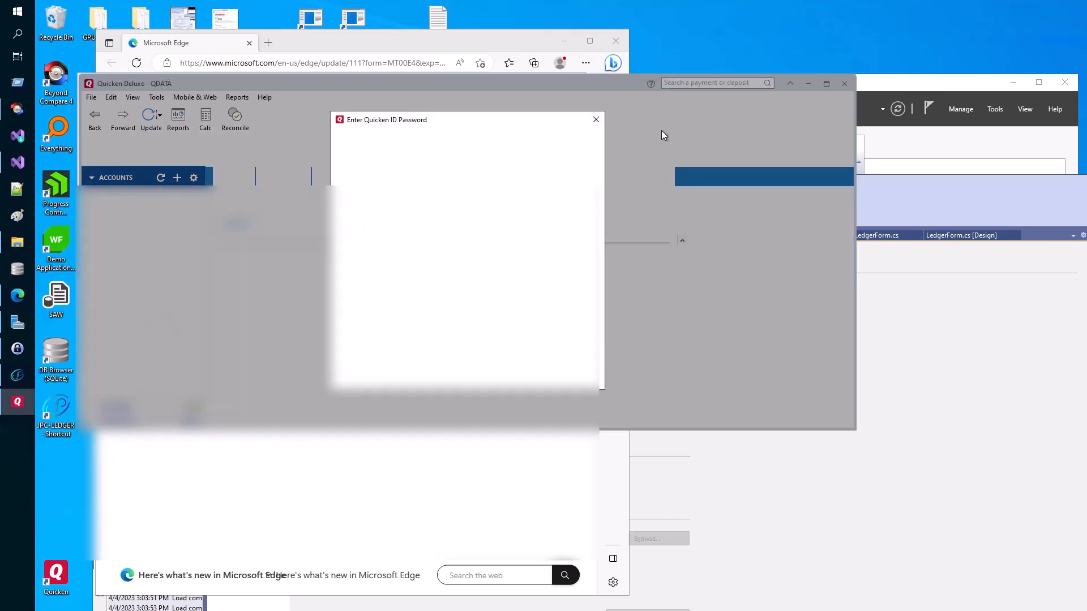
pyautogui.click(596, 119)
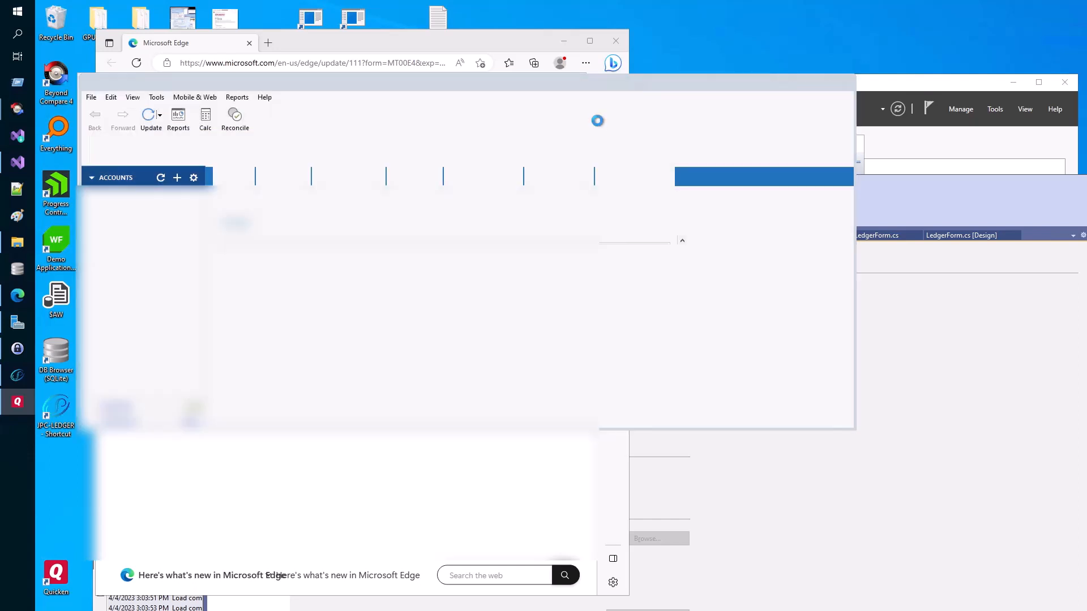
pyautogui.click(597, 120)
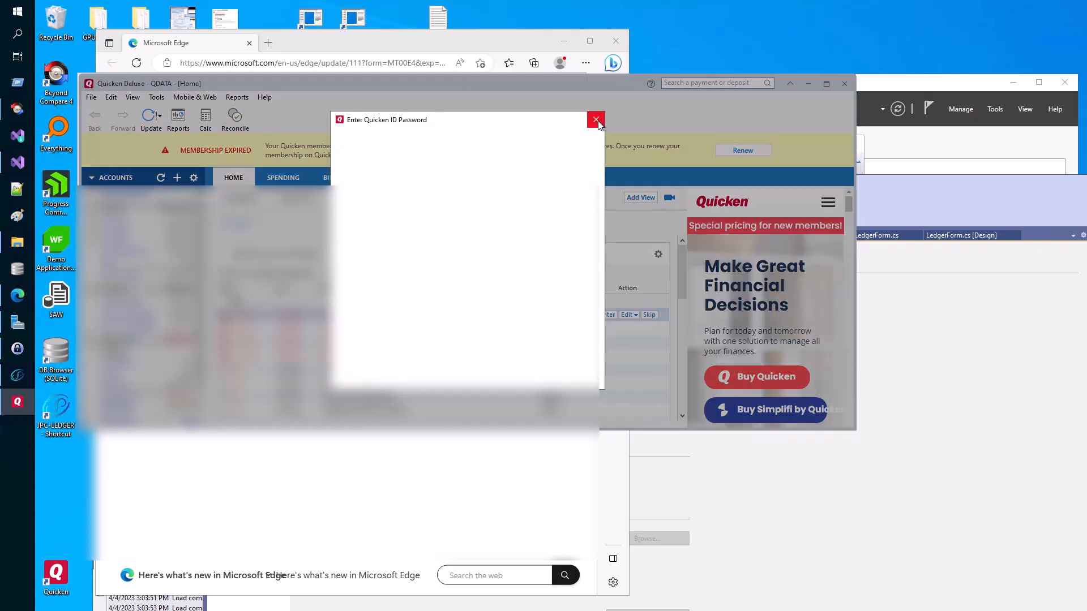
pyautogui.click(598, 122)
pyautogui.click(598, 122)
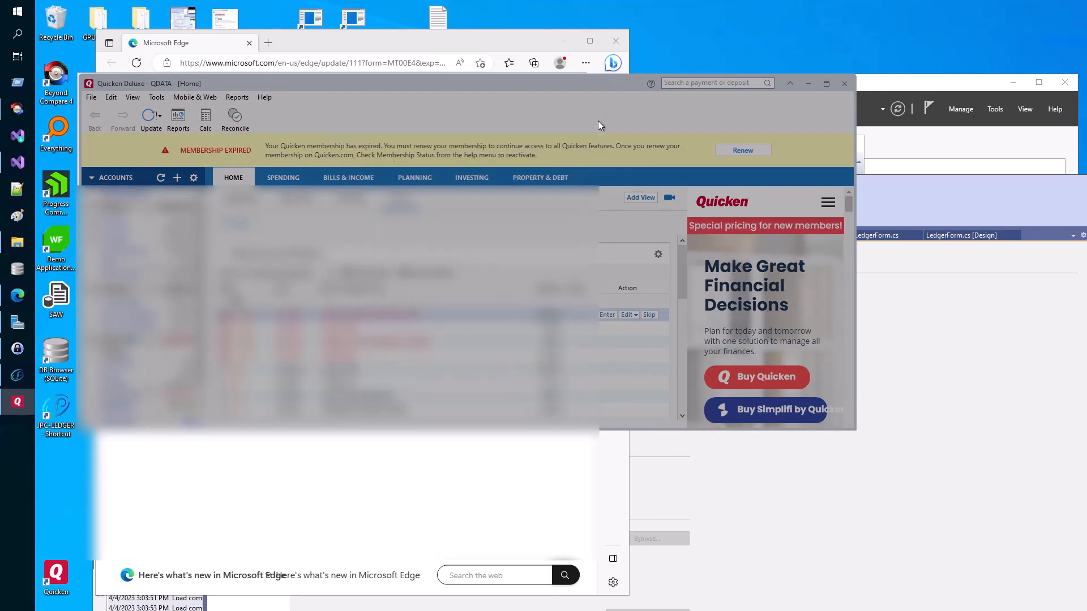
pyautogui.click(598, 122)
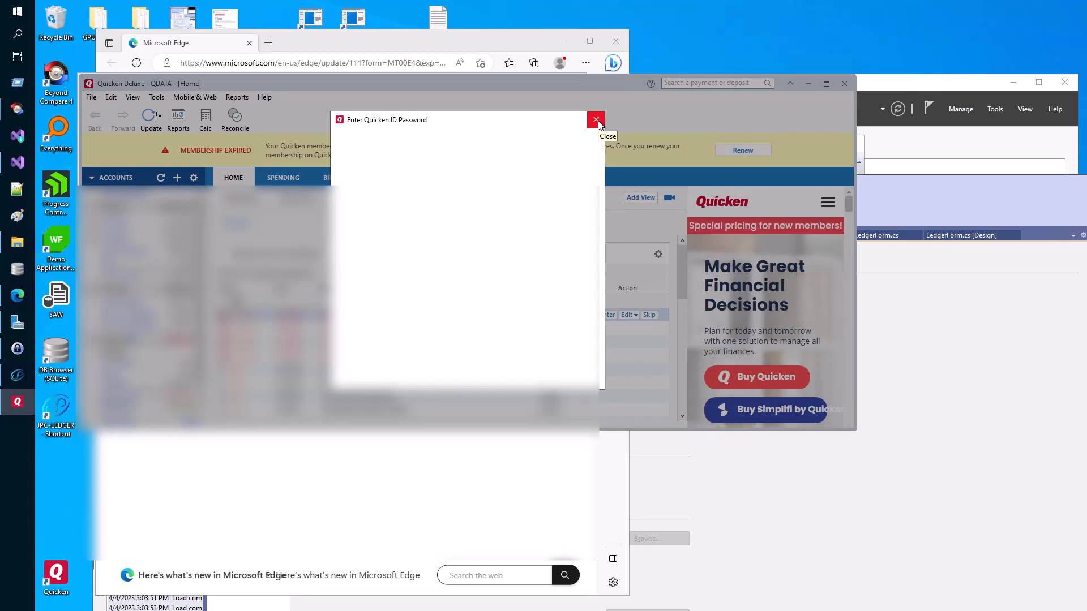
pyautogui.click(598, 122)
pyautogui.click(598, 122)
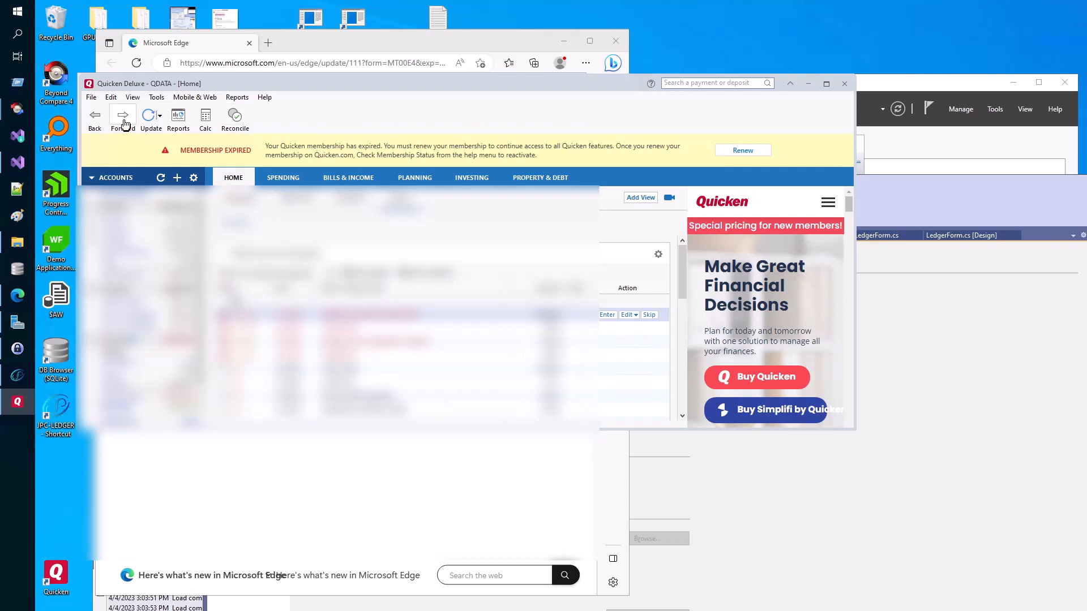
# - Start a QIF file export and browse to the Desktop as its destination
pyautogui.click(92, 99)
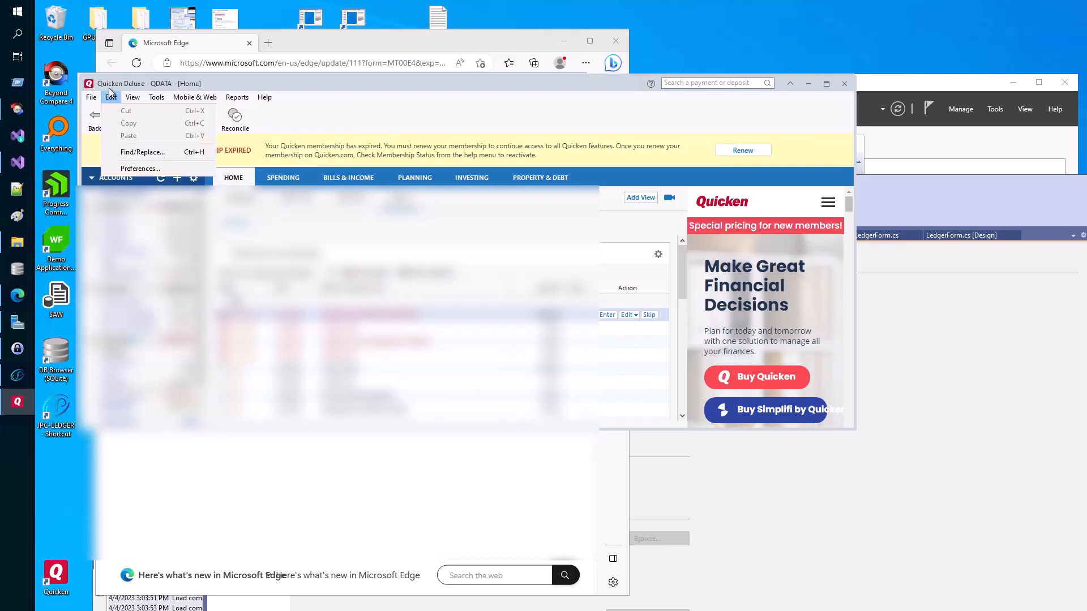
pyautogui.moveTo(93, 99)
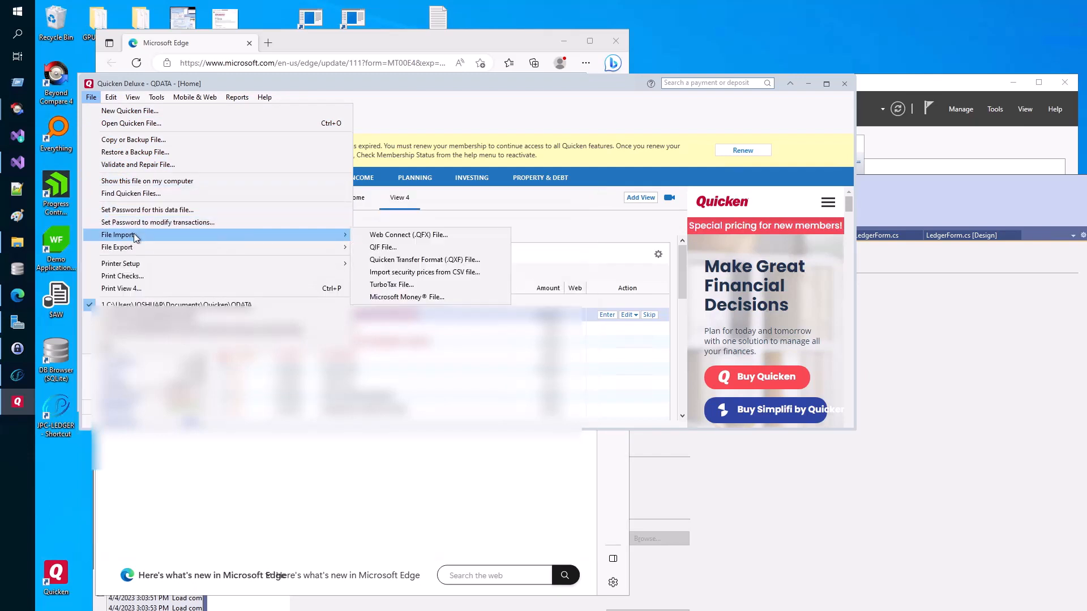
pyautogui.moveTo(209, 249)
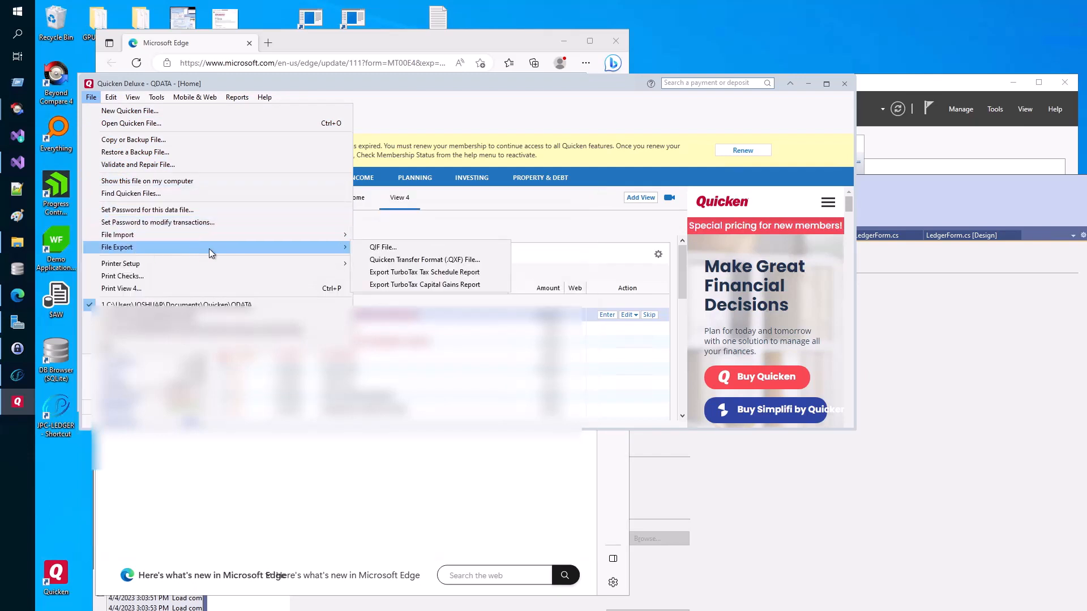
pyautogui.click(375, 249)
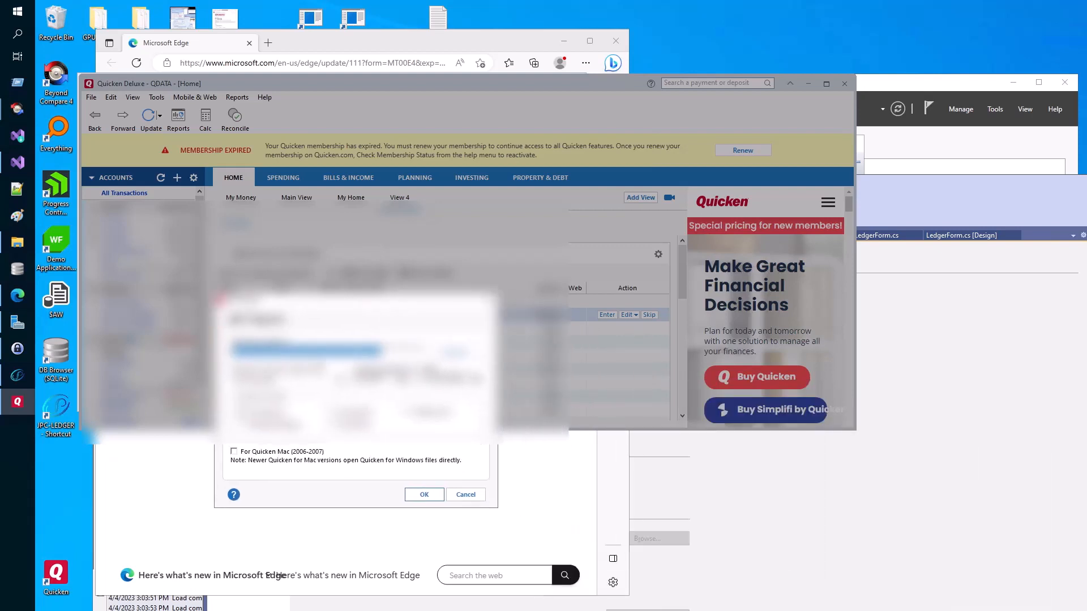
pyautogui.click(398, 354)
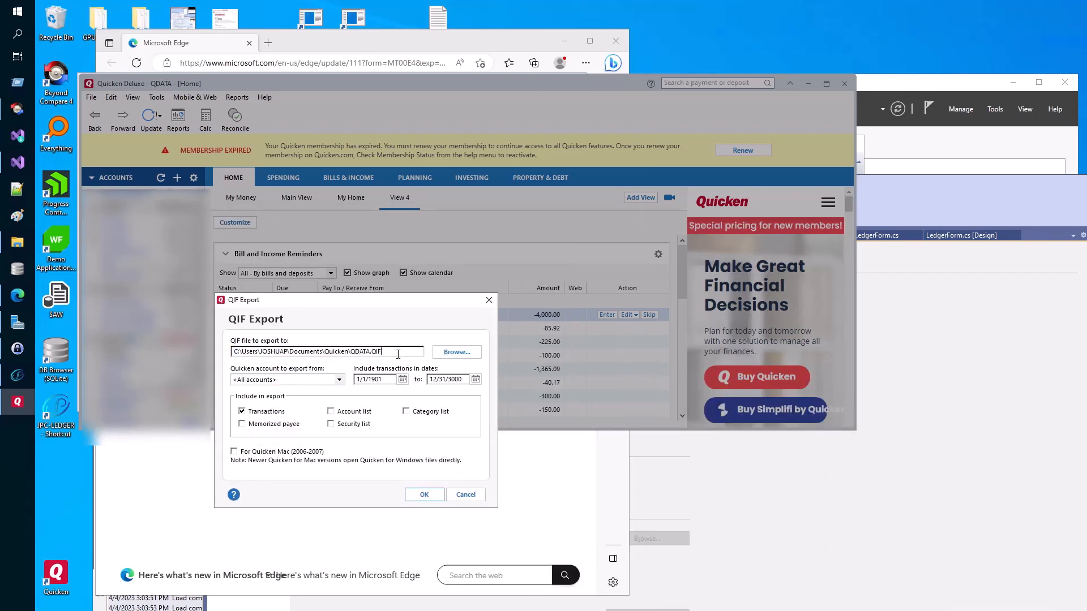
pyautogui.click(456, 352)
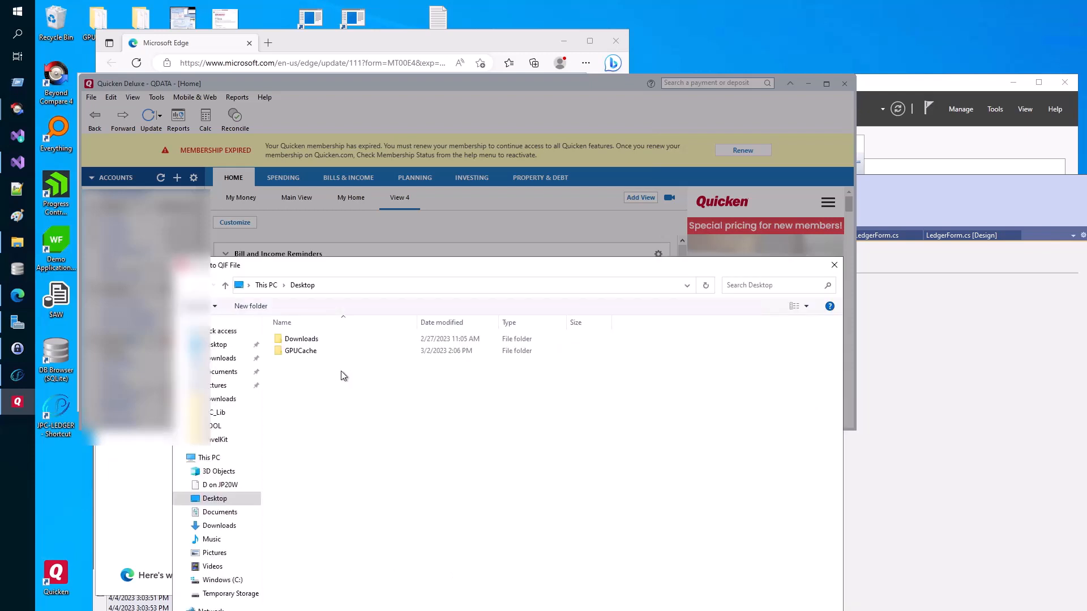
pyautogui.click(233, 346)
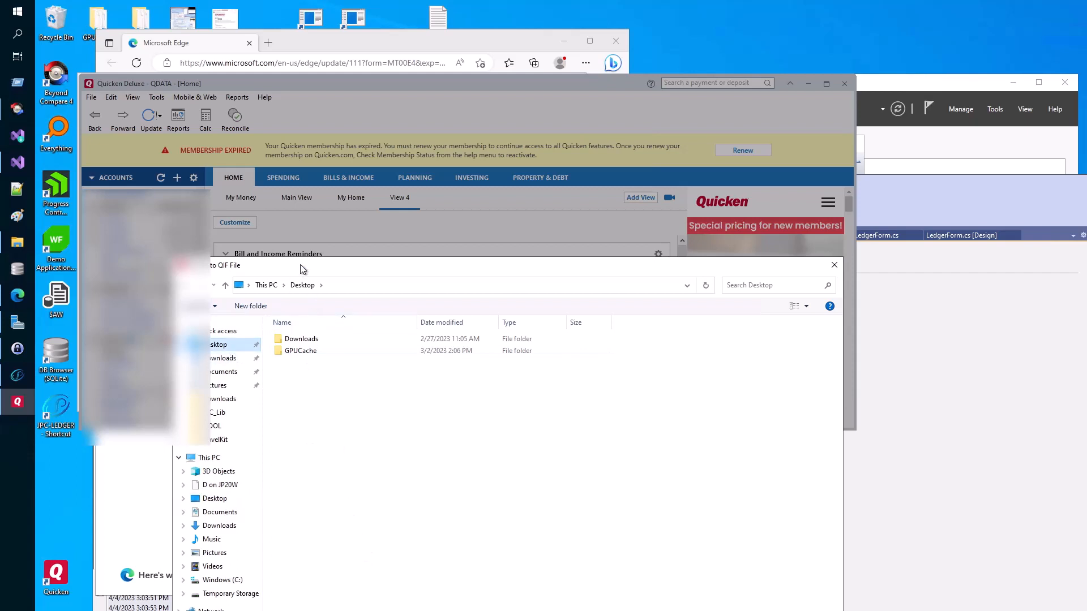
# - Name the export file QDATA4 on the Desktop
pyautogui.moveTo(302, 270); pyautogui.dragTo(295, 135)
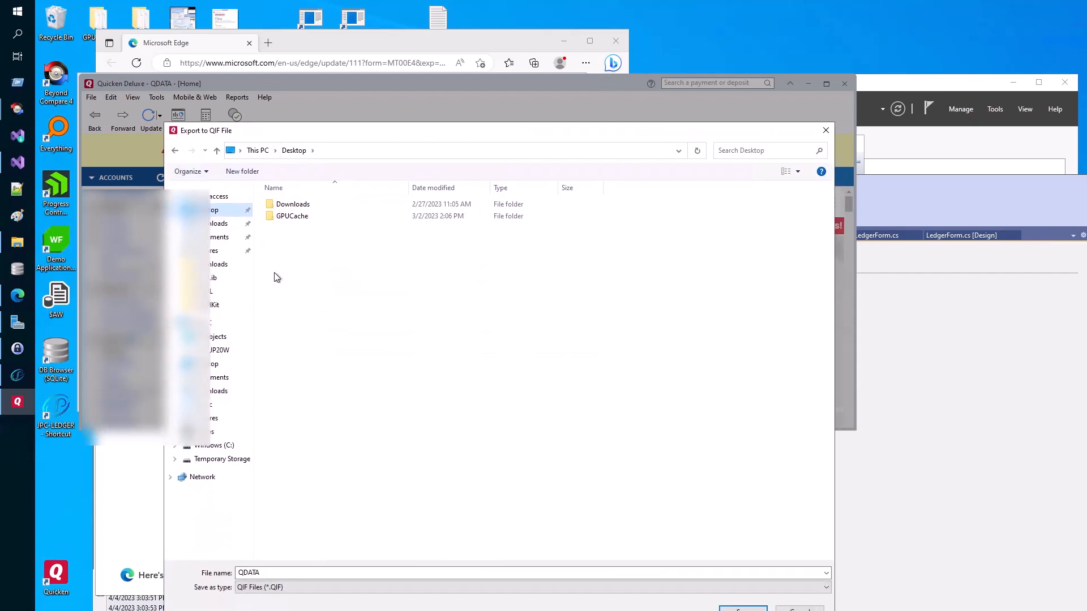
pyautogui.doubleClick(252, 573)
pyautogui.write('4')
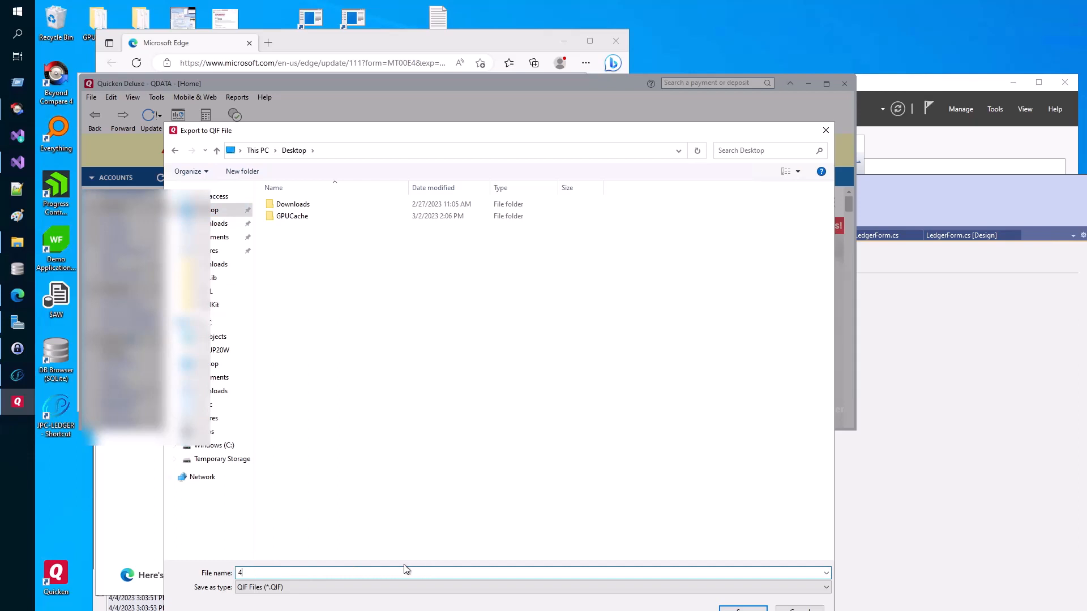
pyautogui.press('BackSpace')
pyautogui.write('QDATA4')
pyautogui.press('Return')
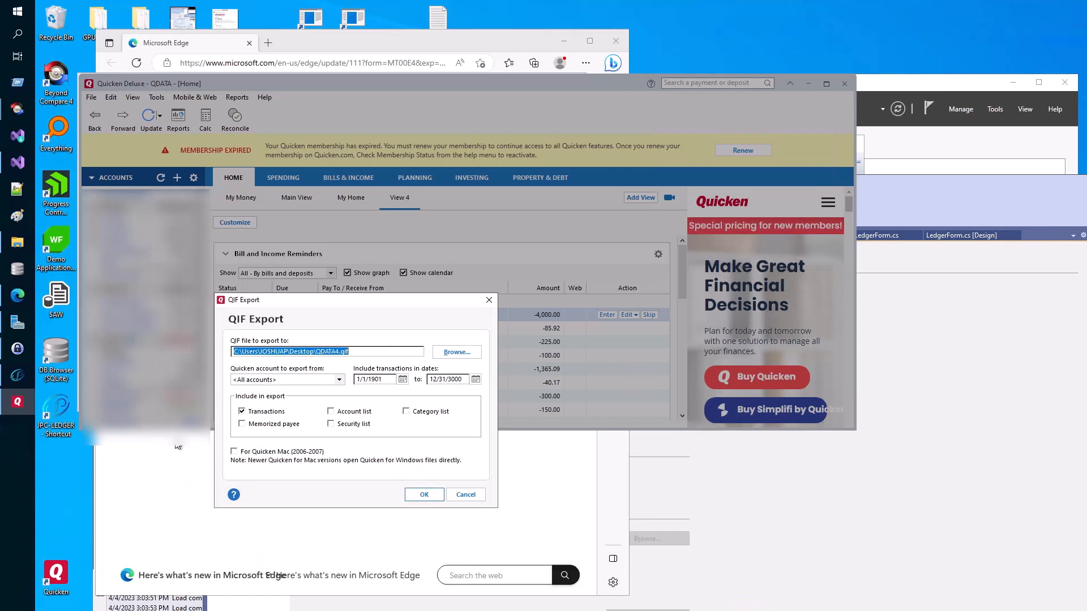
# - Include the account list, run the export, and select the new QDATA4 file
pyautogui.click(333, 412)
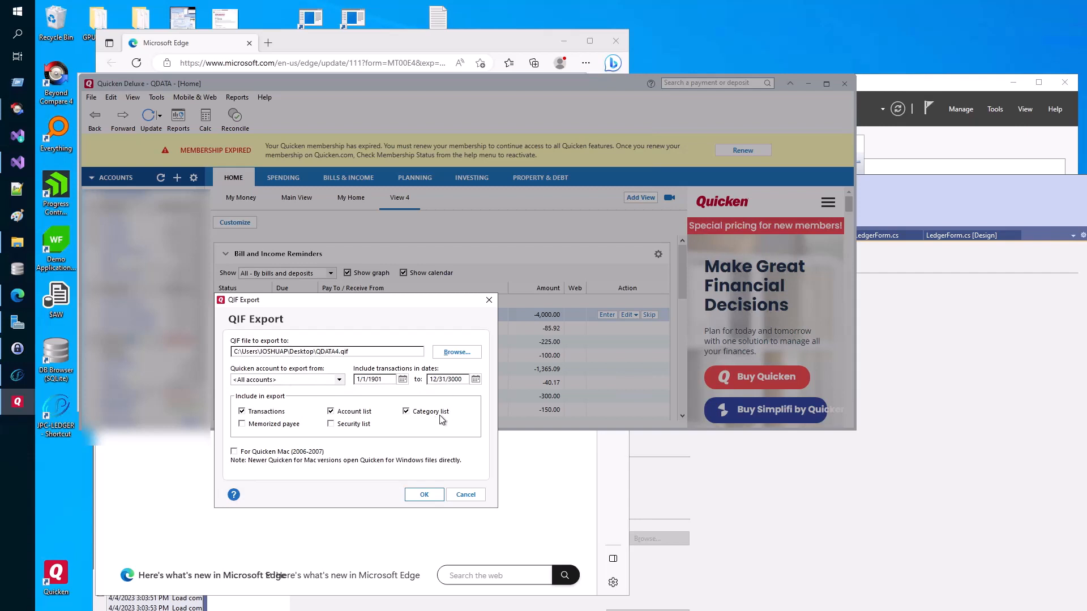
pyautogui.click(428, 495)
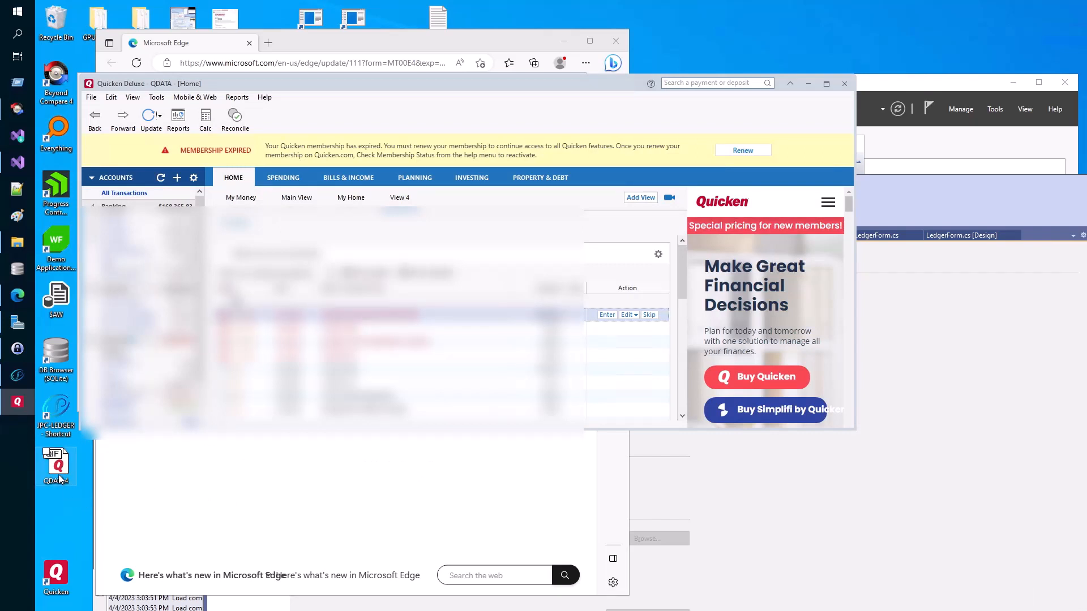
pyautogui.click(60, 479)
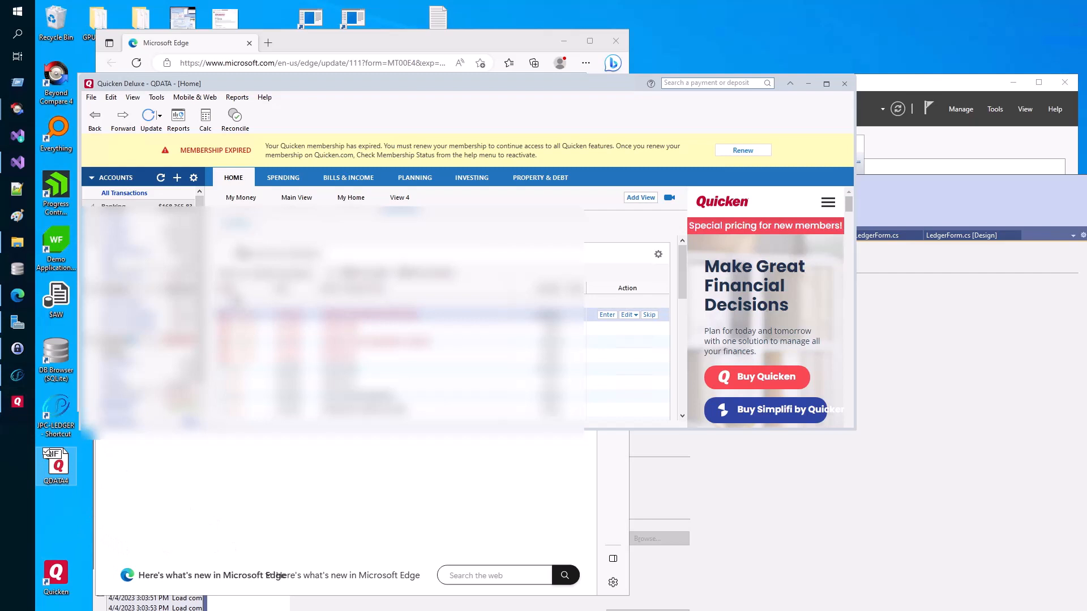
pyautogui.click(843, 86)
# - Close Quicken and open the register of the Bank account with 2,470 entries
pyautogui.click(842, 86)
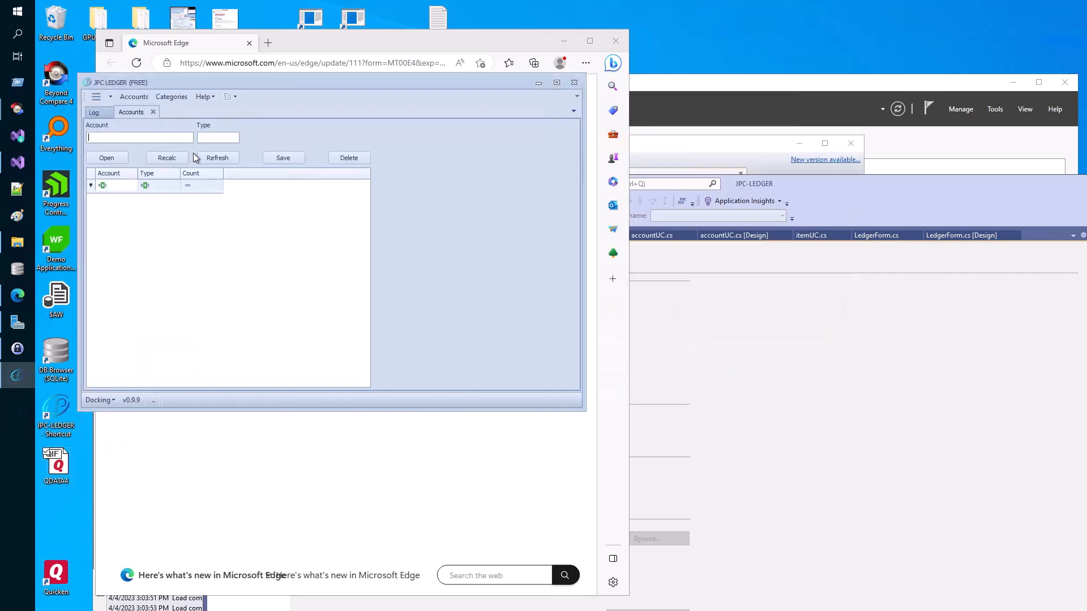
pyautogui.click(203, 158)
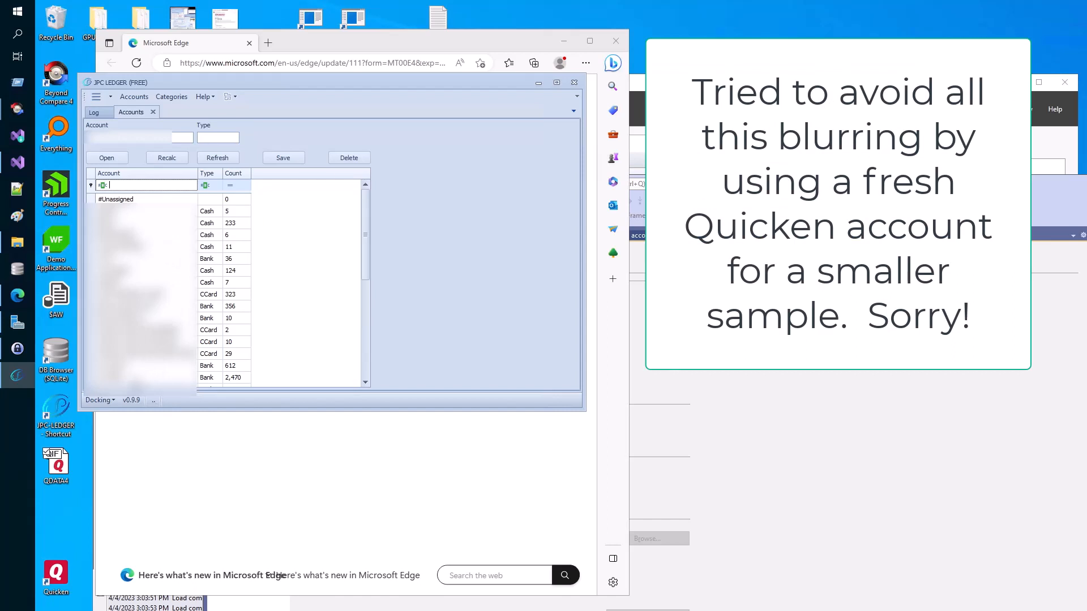
pyautogui.click(146, 377)
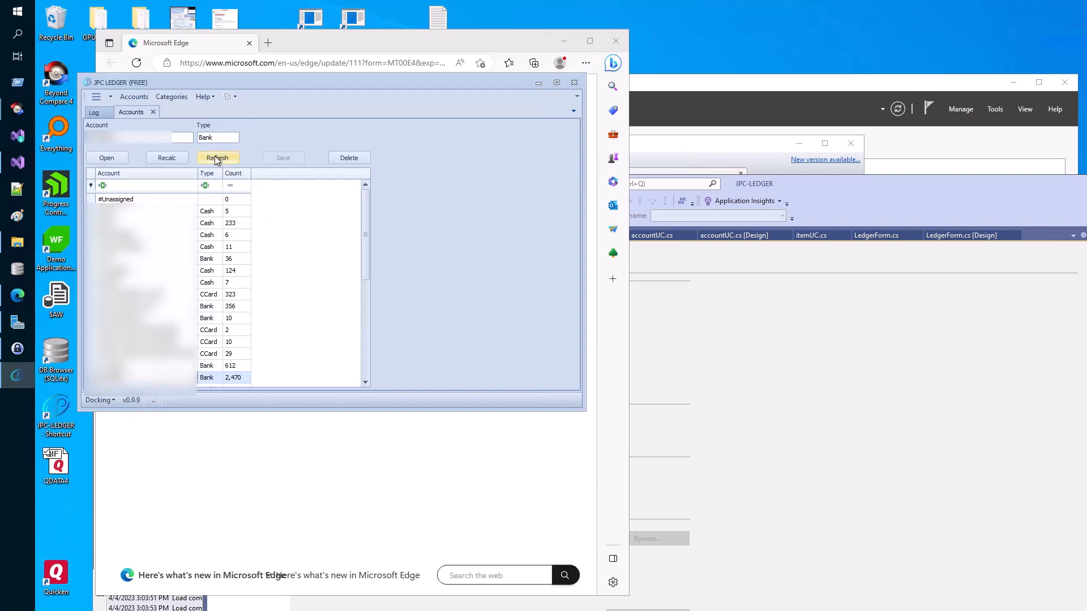
pyautogui.click(119, 158)
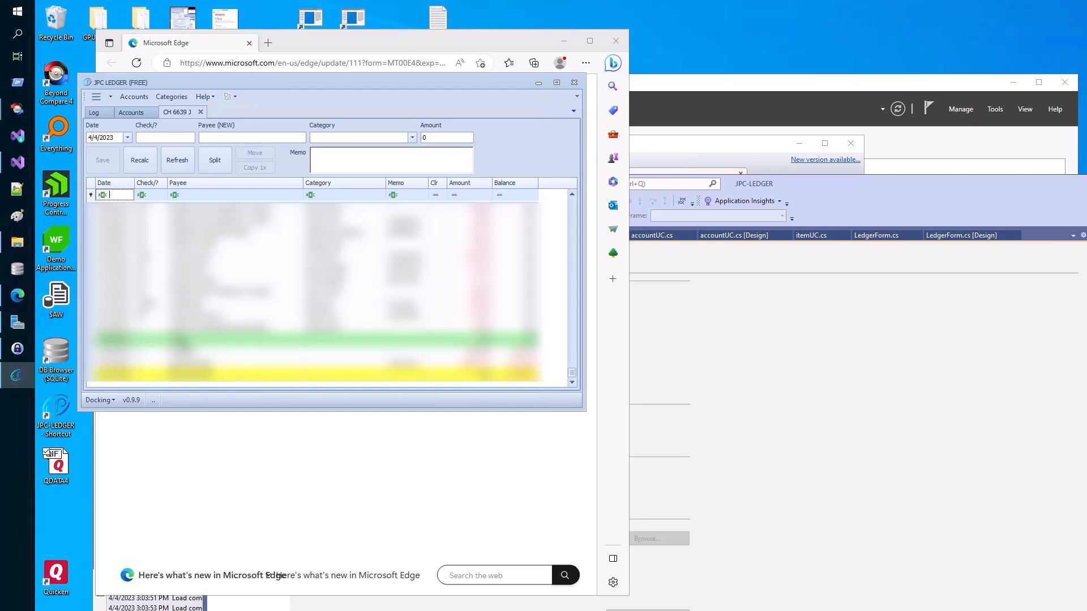
# - Inspect the TODAY, ZERO BALANCE and 12/31/2601 rows, then generate and open the 2023 register report PDF
pyautogui.click(180, 342)
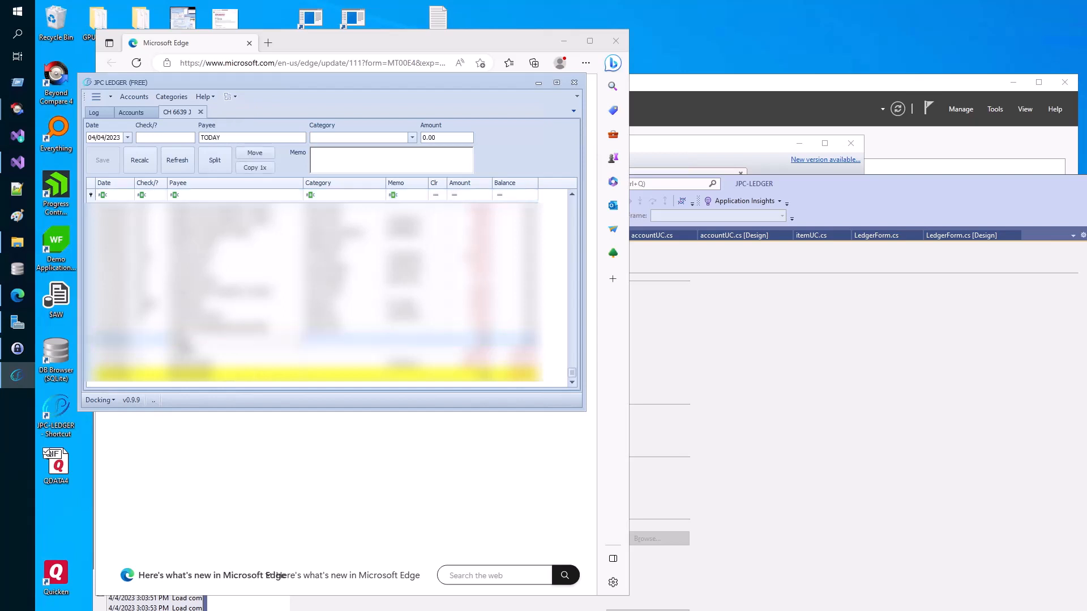
pyautogui.click(205, 380)
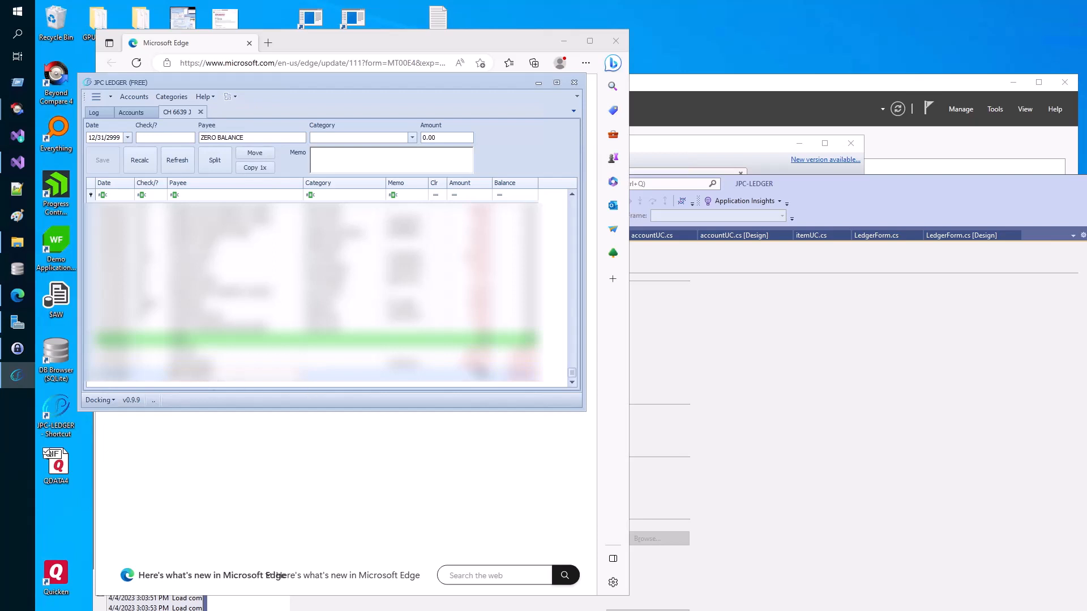
pyautogui.click(232, 359)
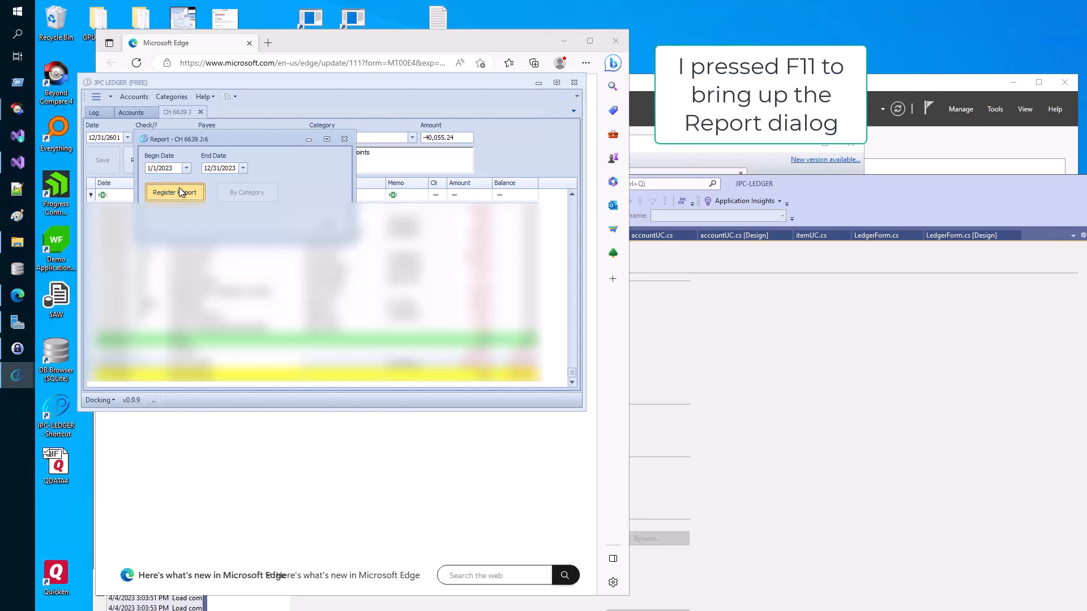
pyautogui.click(178, 188)
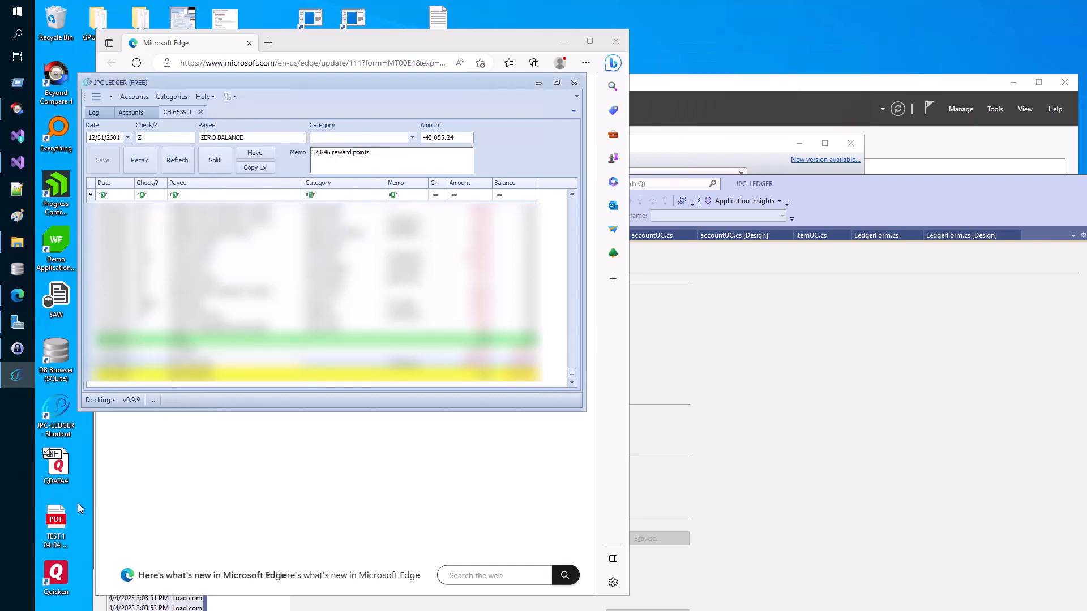
pyautogui.doubleClick(59, 524)
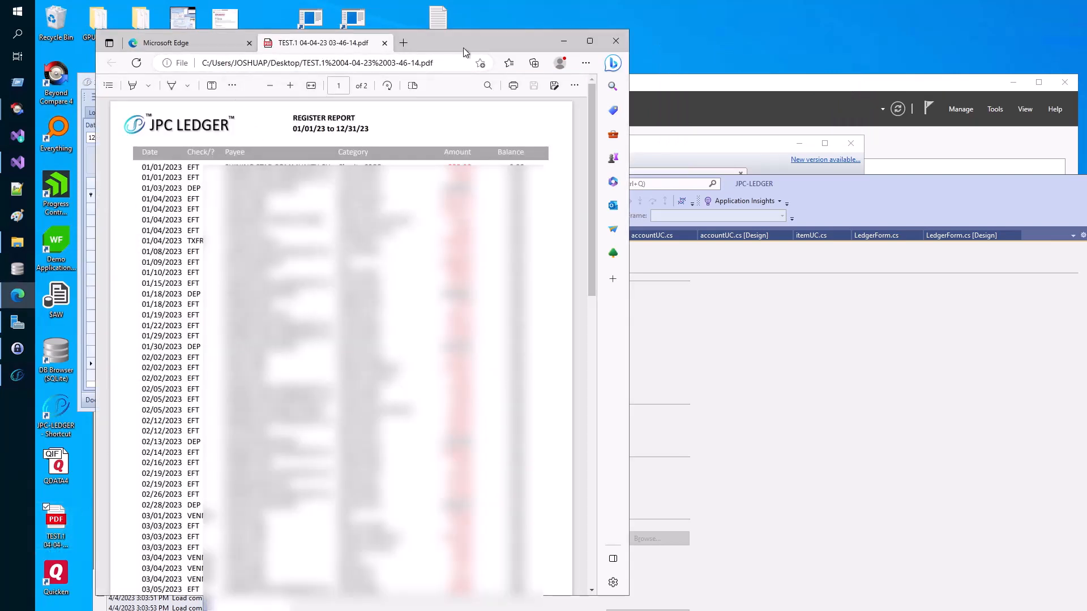
# - Scroll through the register report PDF, then relaunch JPC Ledger from its desktop shortcut
pyautogui.moveTo(456, 44); pyautogui.dragTo(437, 45)
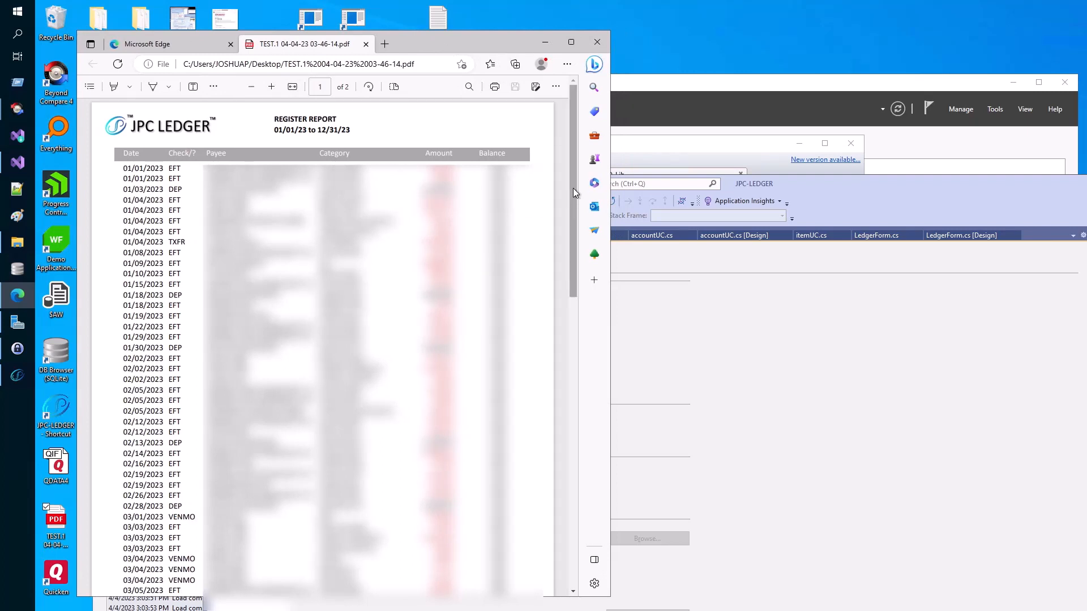
pyautogui.scroll(-1, 572, 193)
pyautogui.moveTo(573, 261); pyautogui.dragTo(549, 160)
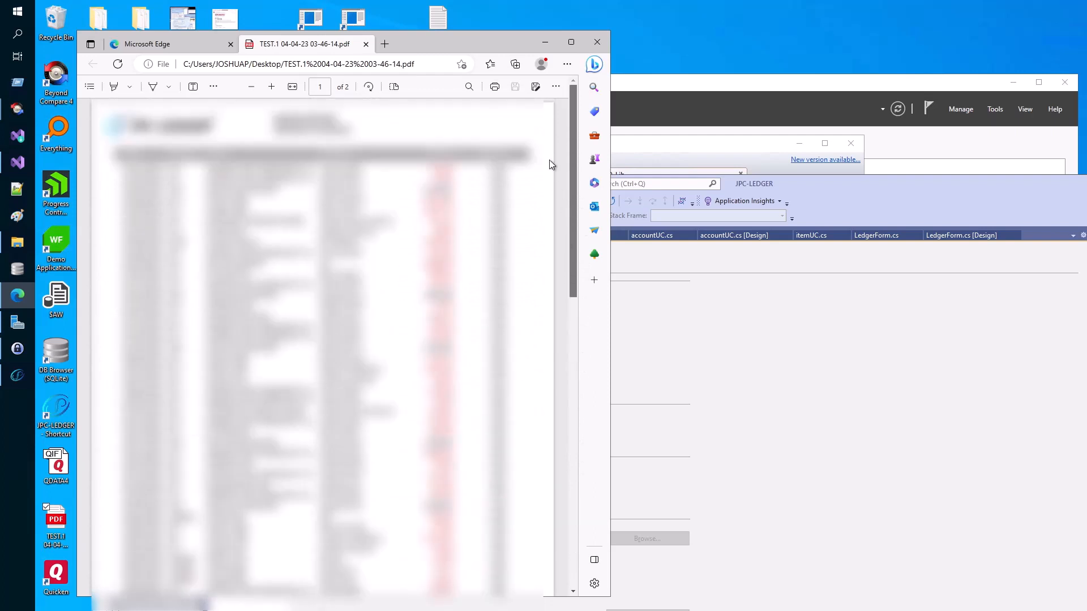
pyautogui.moveTo(543, 113); pyautogui.dragTo(543, 113)
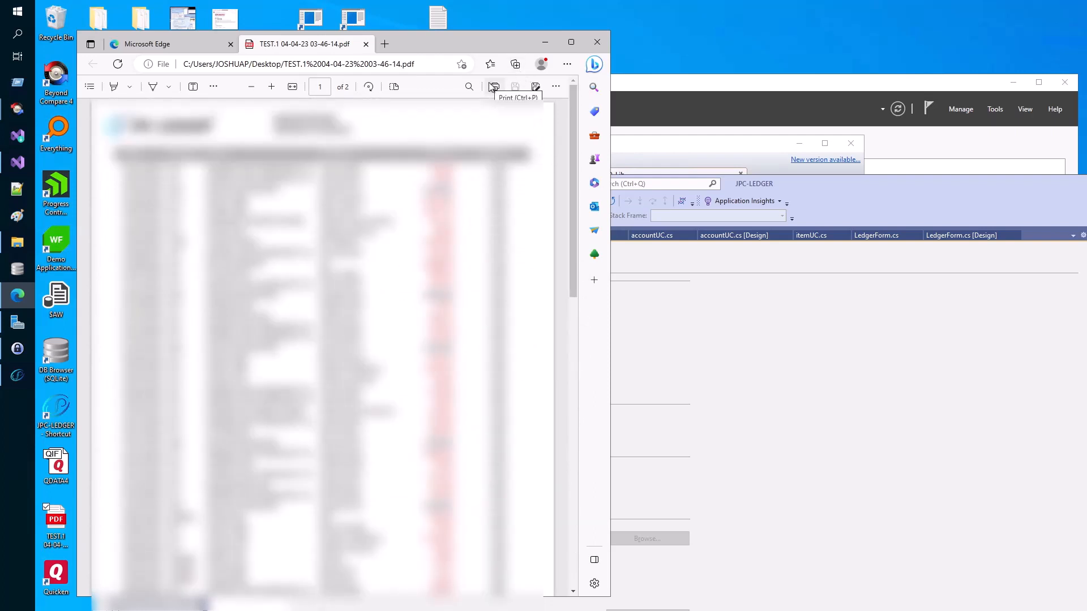
pyautogui.doubleClick(59, 418)
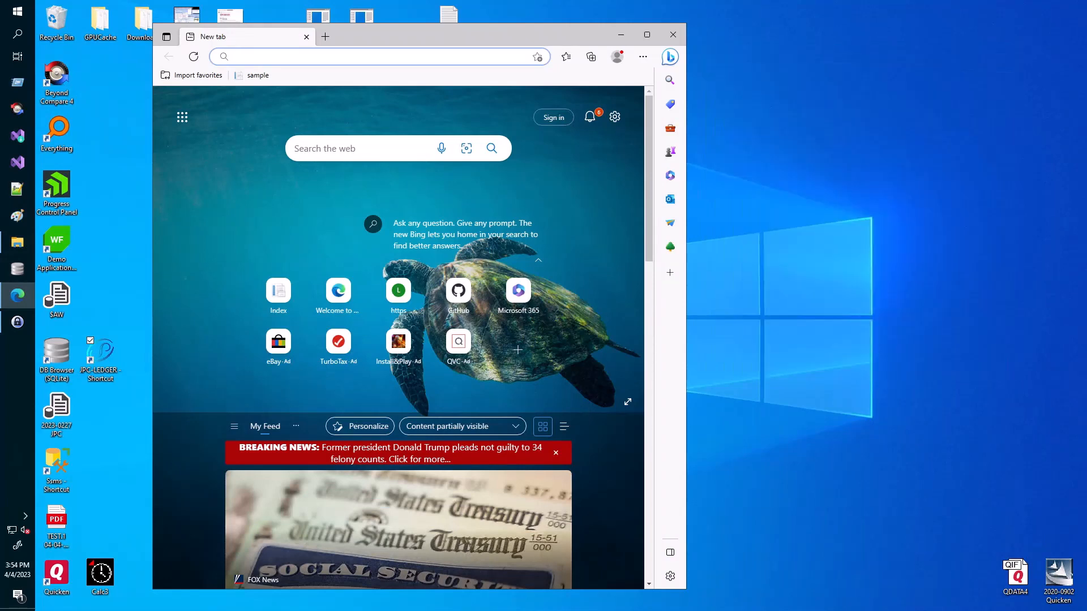
# - Go to lijjy.net/jpc ledger.msi and choose Keep, then Keep anyway, for the flagged download
pyautogui.click(284, 54)
pyautogui.write('lijjy.net')
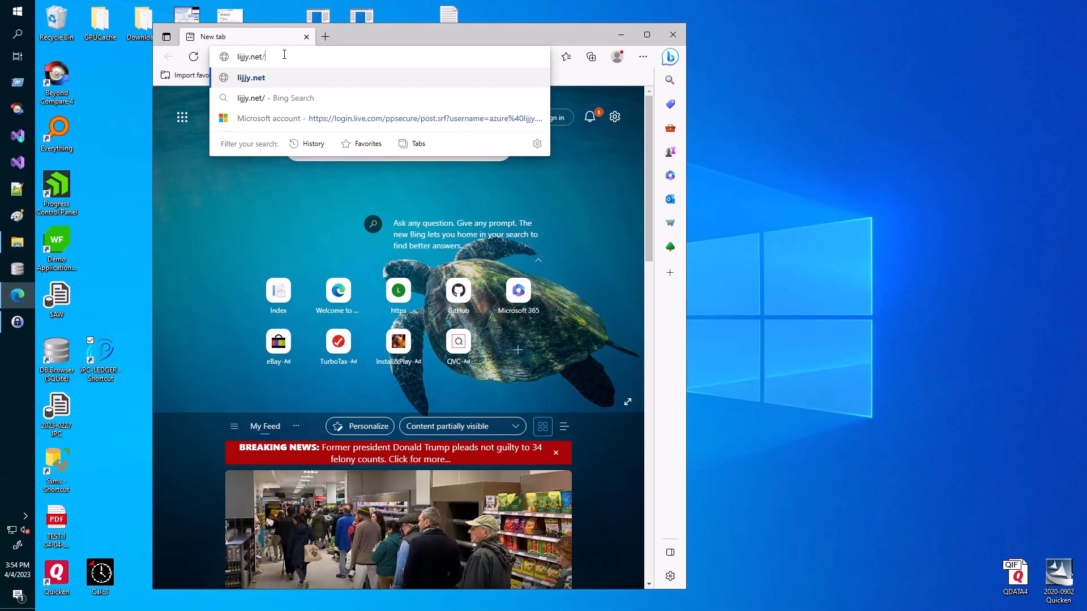
pyautogui.write('/jpc ')
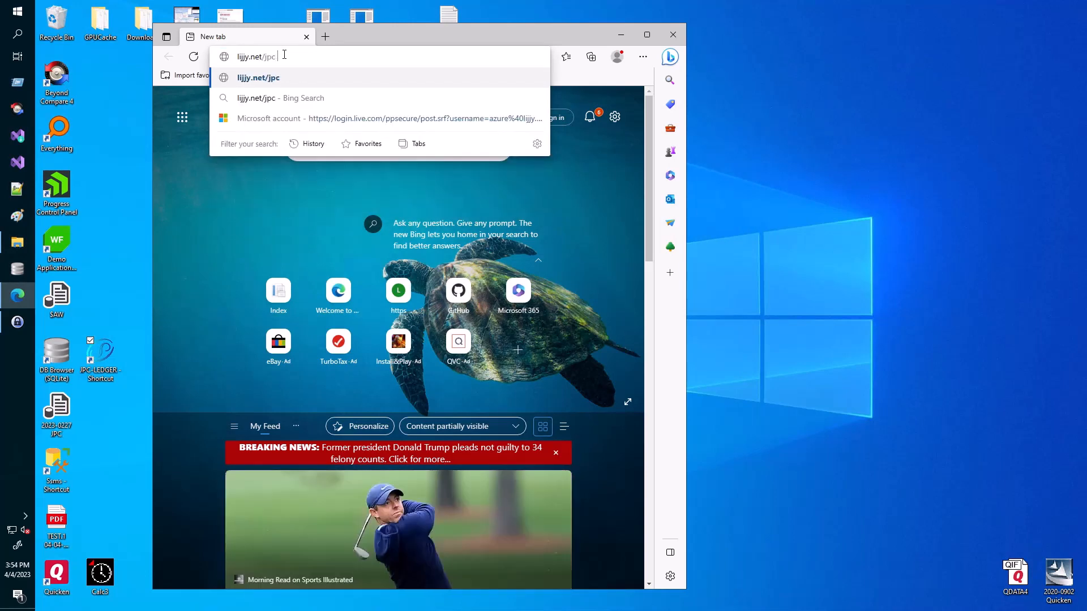
pyautogui.write('ledger.msi')
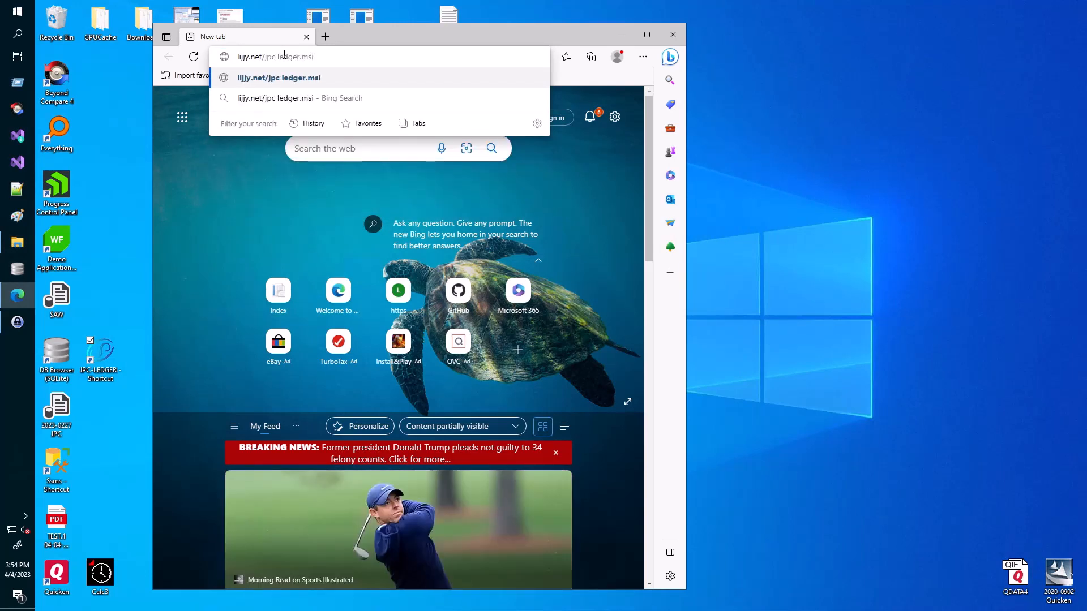
pyautogui.press('Return')
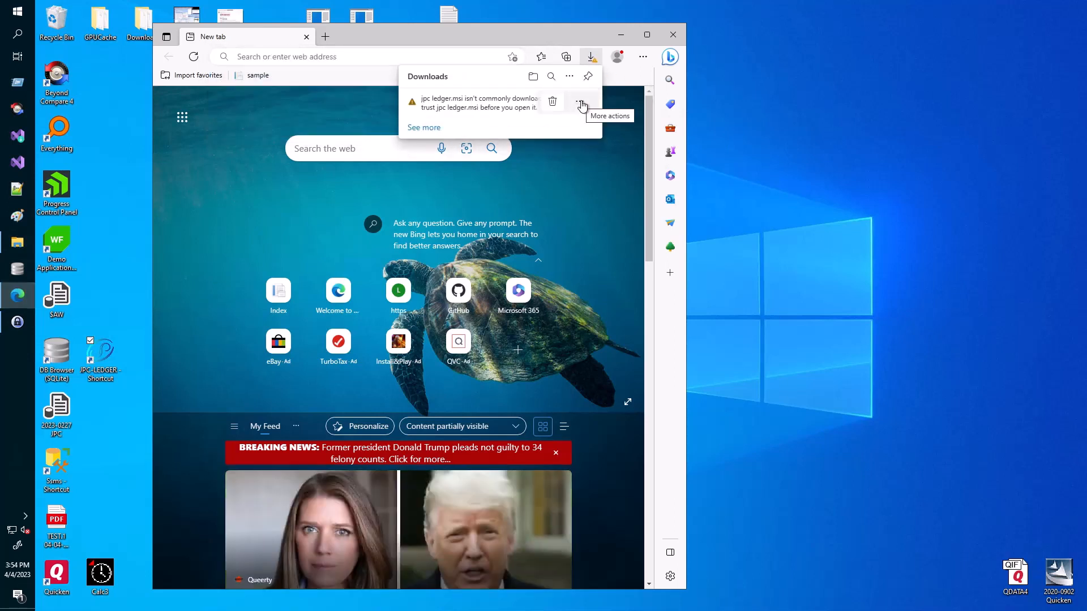
pyautogui.click(577, 105)
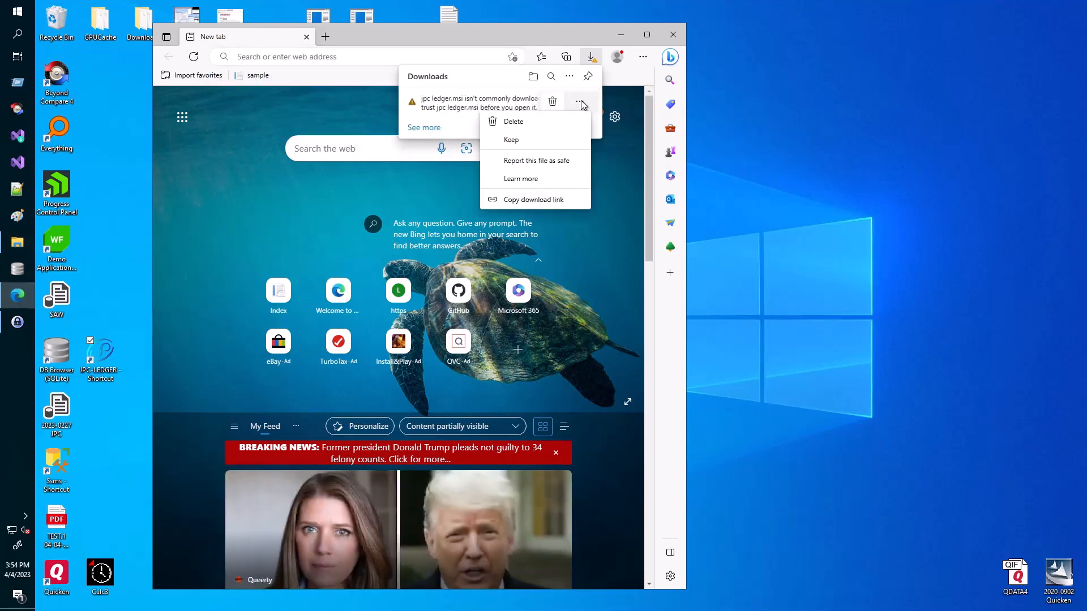
pyautogui.click(530, 143)
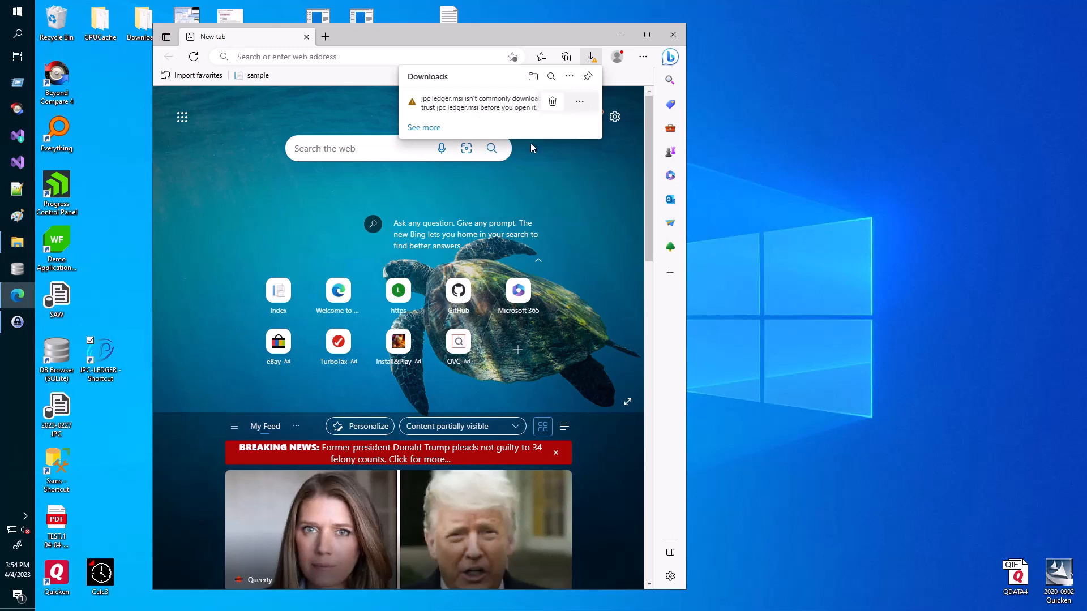
pyautogui.click(489, 242)
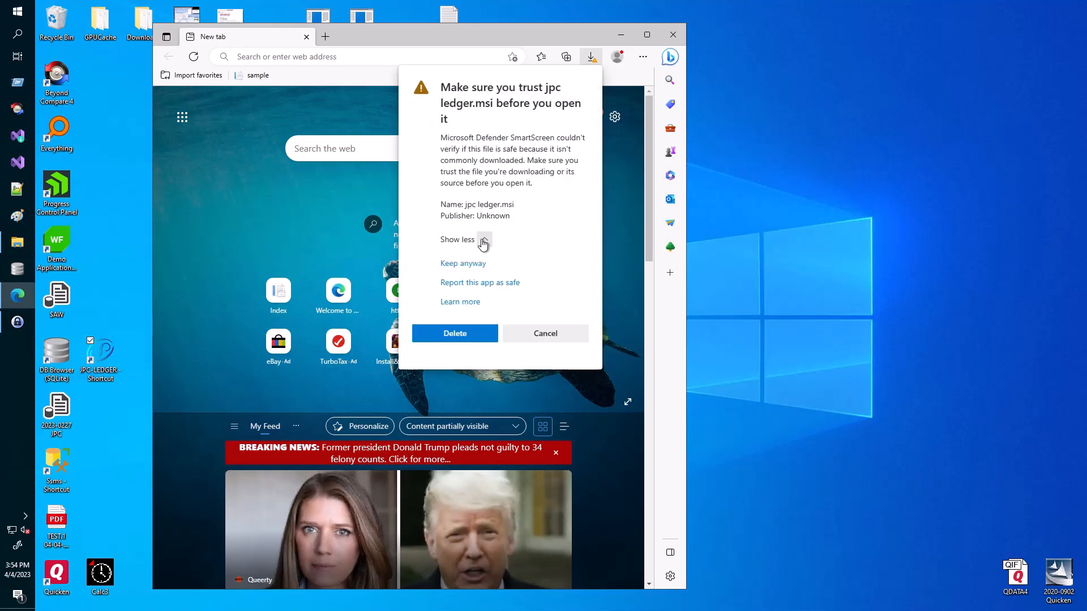
pyautogui.click(465, 261)
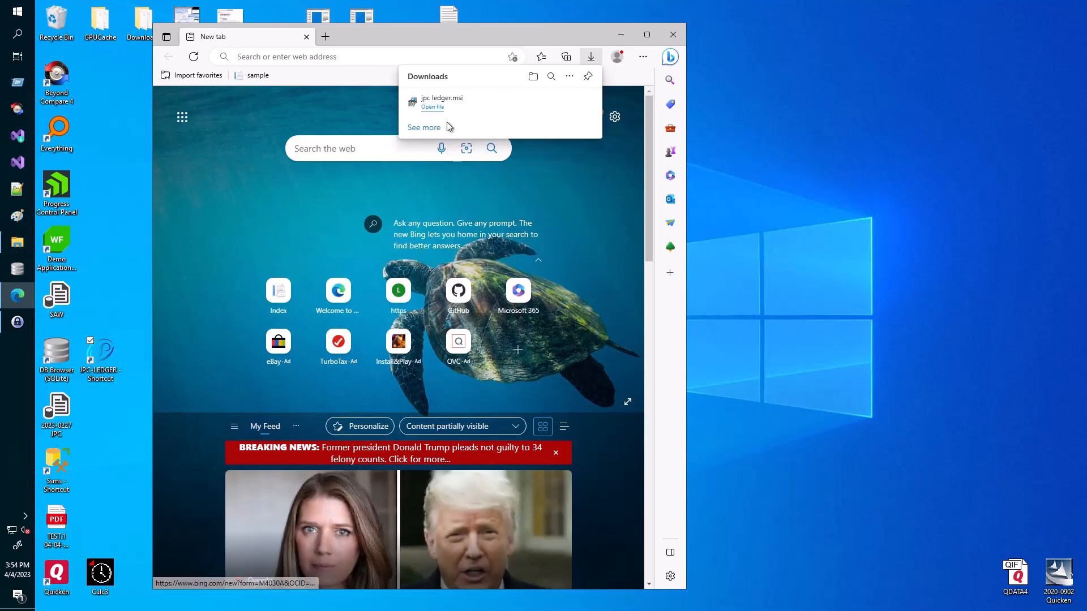
# - Run jpc ledger.msi, accept the licence, keep the default folder, install and finish
pyautogui.click(432, 104)
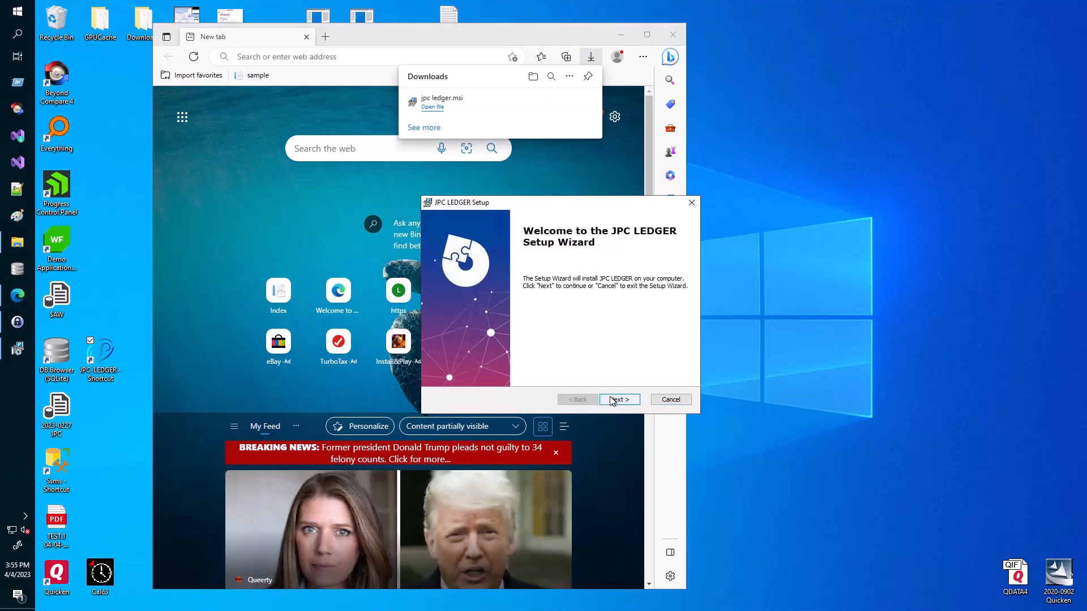
pyautogui.click(610, 399)
pyautogui.click(444, 357)
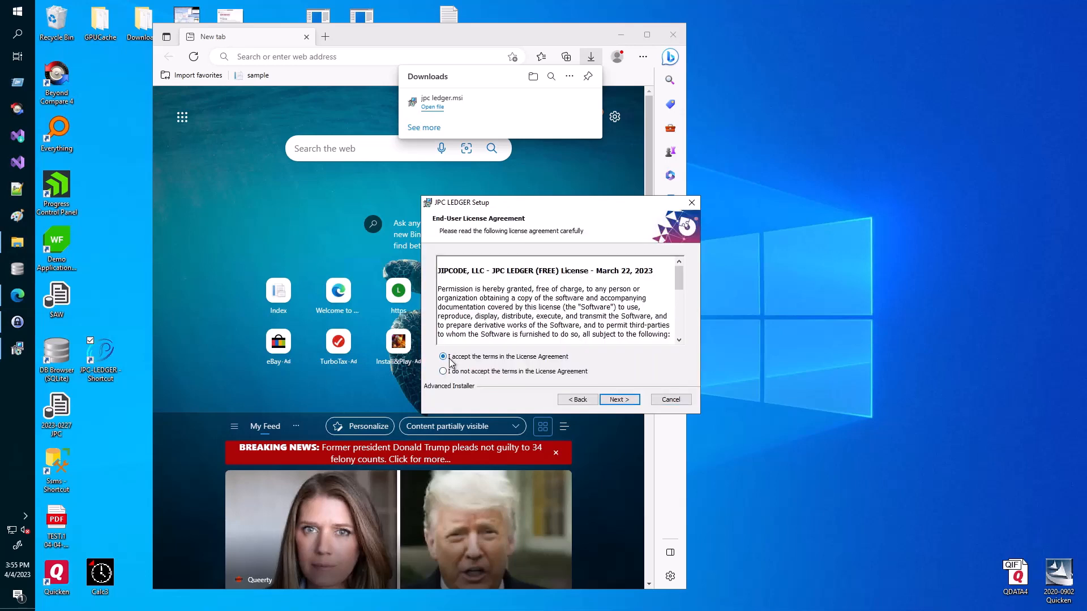
pyautogui.click(616, 400)
pyautogui.click(614, 399)
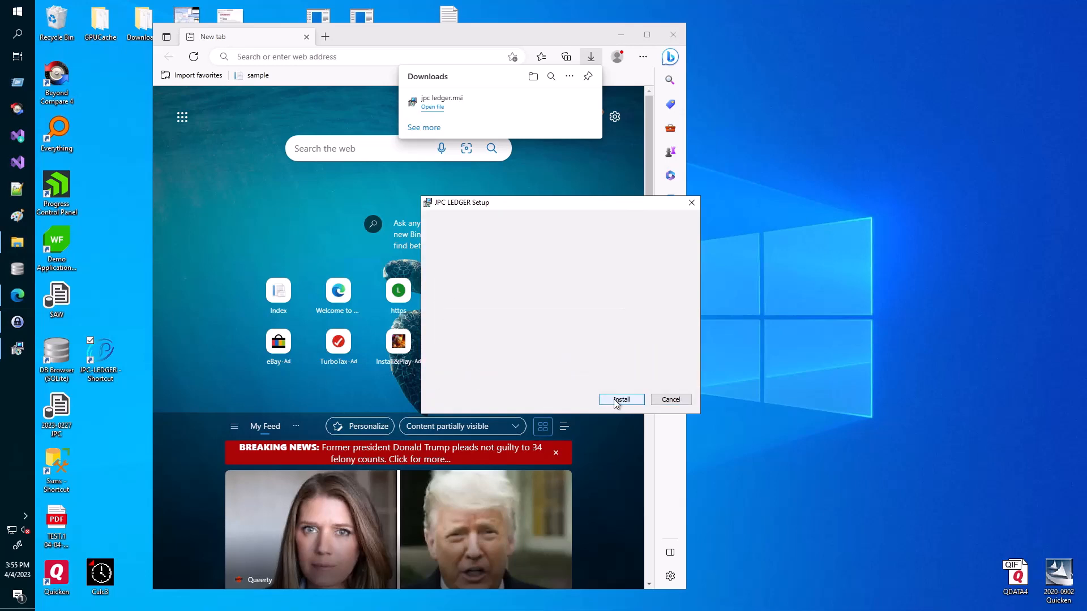
pyautogui.click(615, 399)
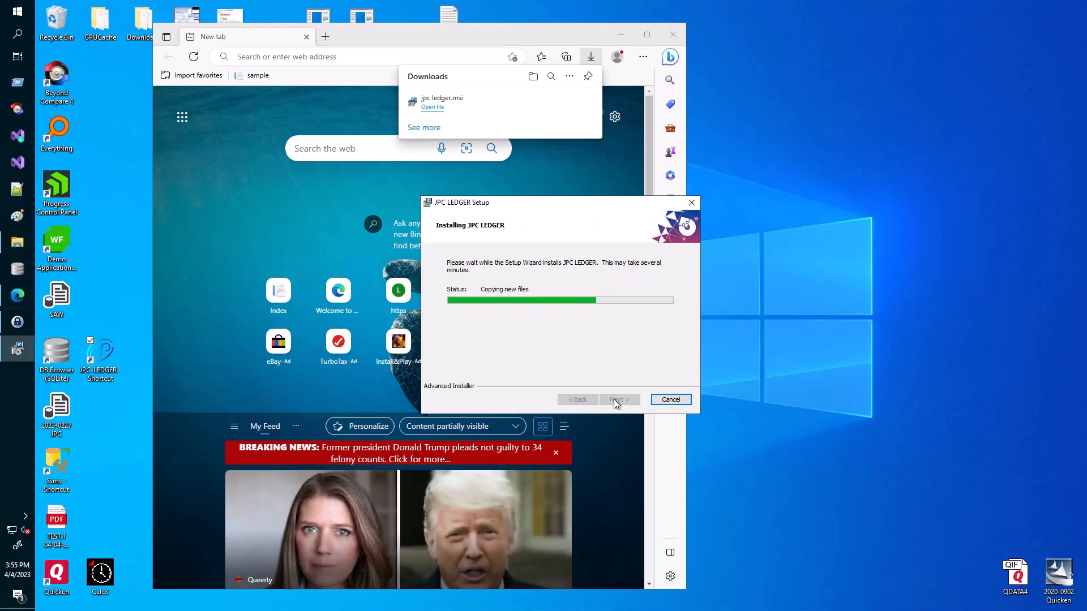
pyautogui.click(616, 400)
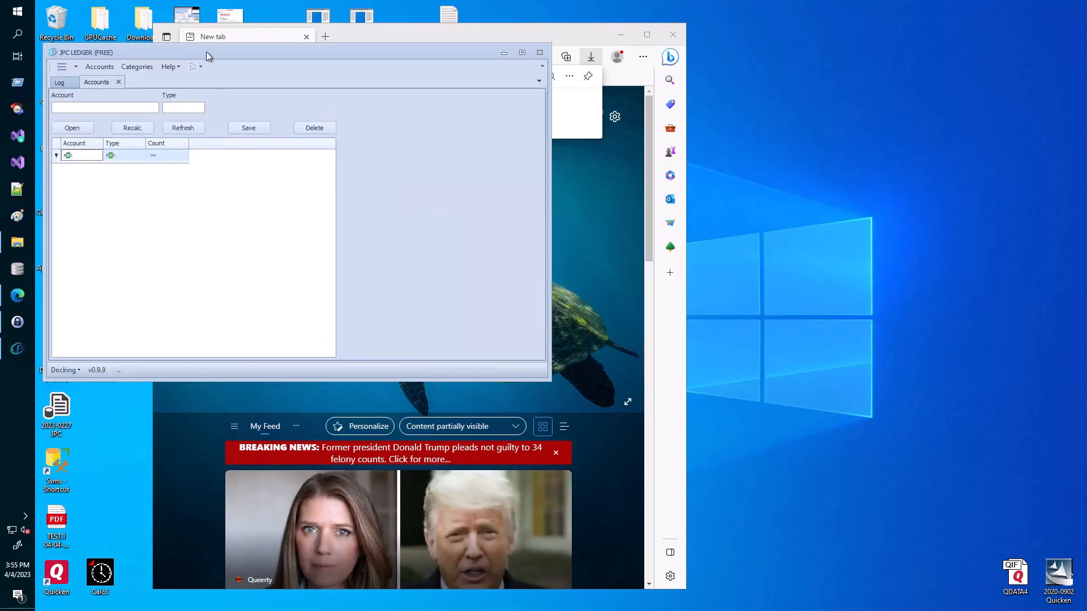
# - Add an account named TEST 1 with type Bank and select its new row
pyautogui.moveTo(206, 52); pyautogui.dragTo(223, 66)
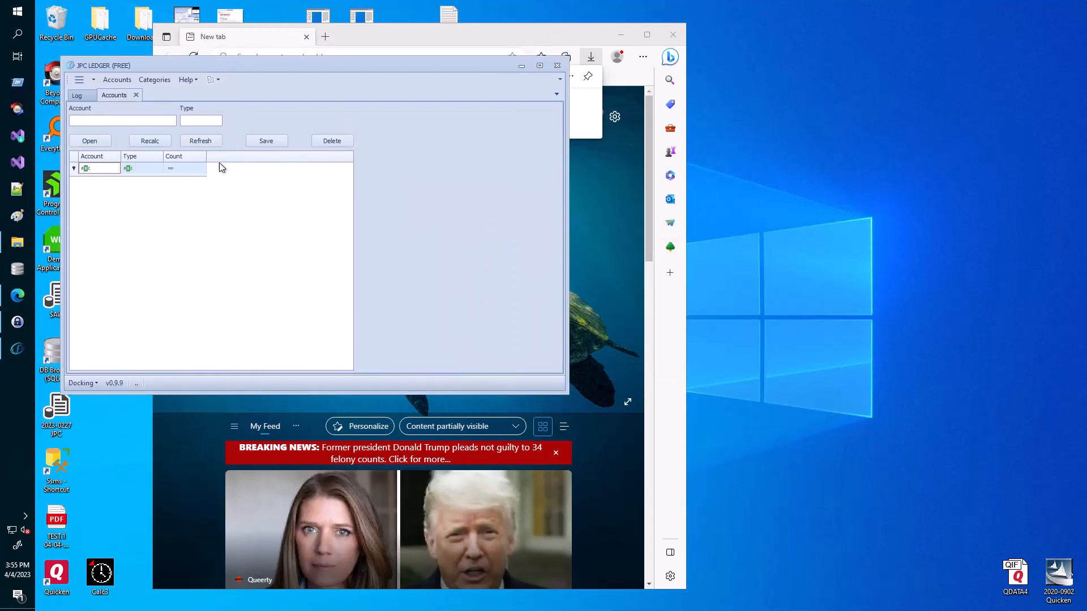
pyautogui.click(151, 121)
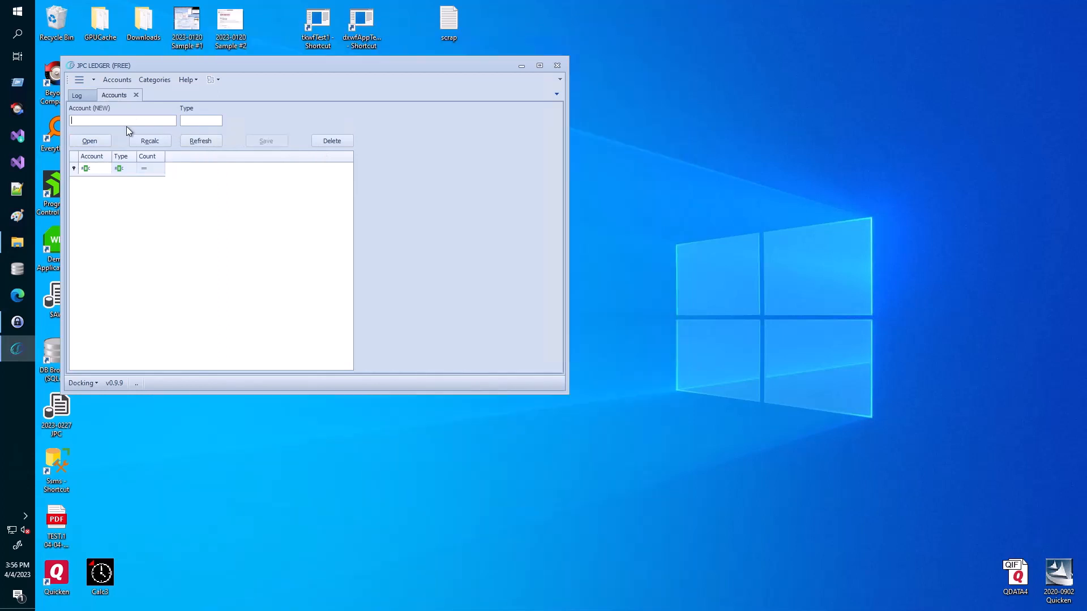
pyautogui.write('TEST 1')
pyautogui.write('Bank')
pyautogui.press('Return')
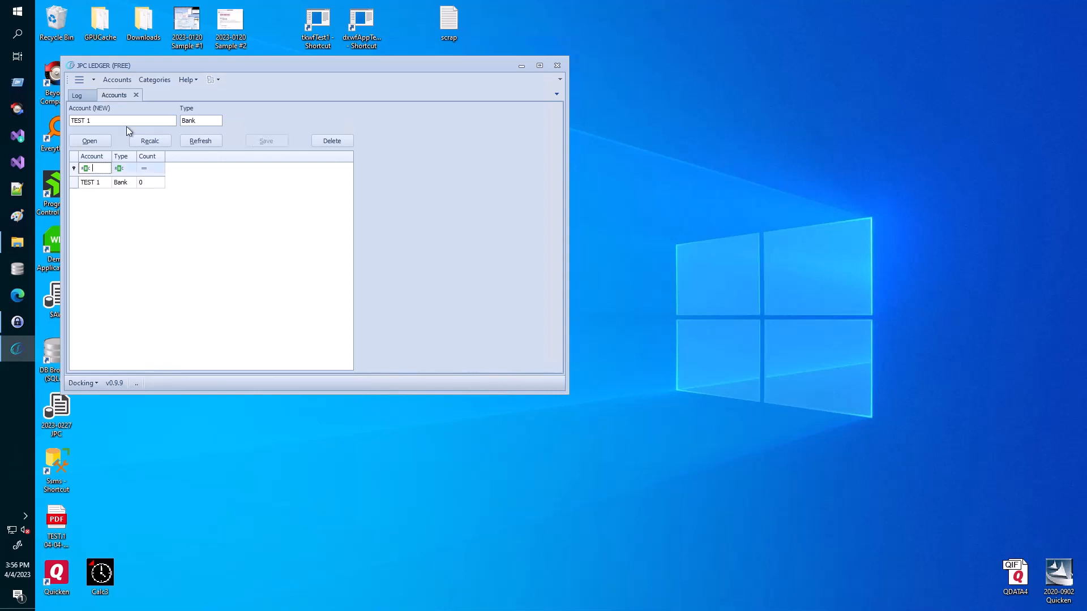
pyautogui.click(125, 182)
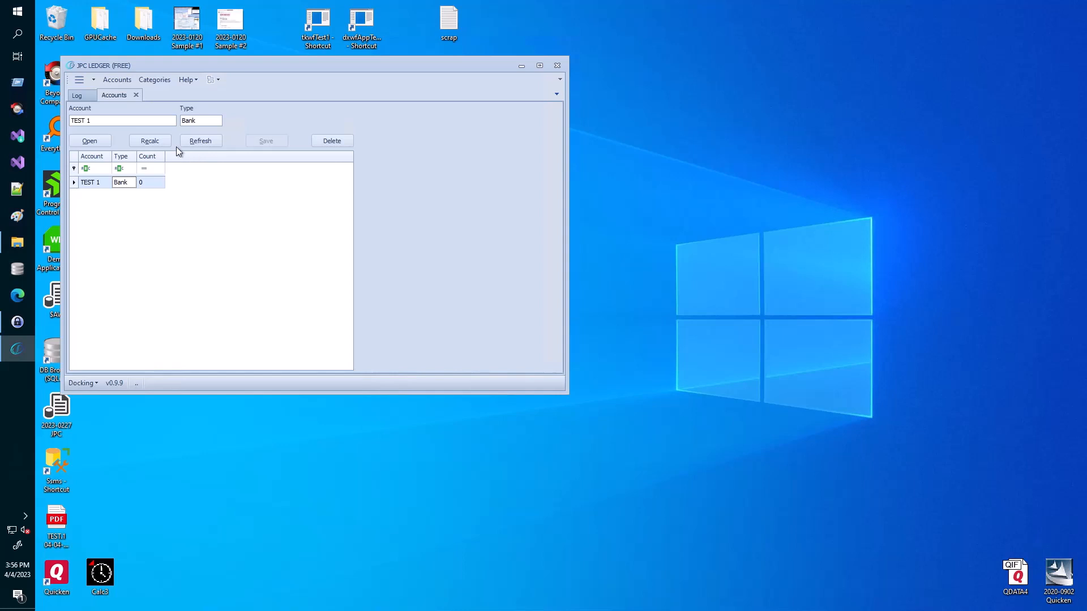
# - Open the TEST 1 register, inspect its TODAY and ZERO BALANCE rows, and clear the entry form
pyautogui.click(100, 143)
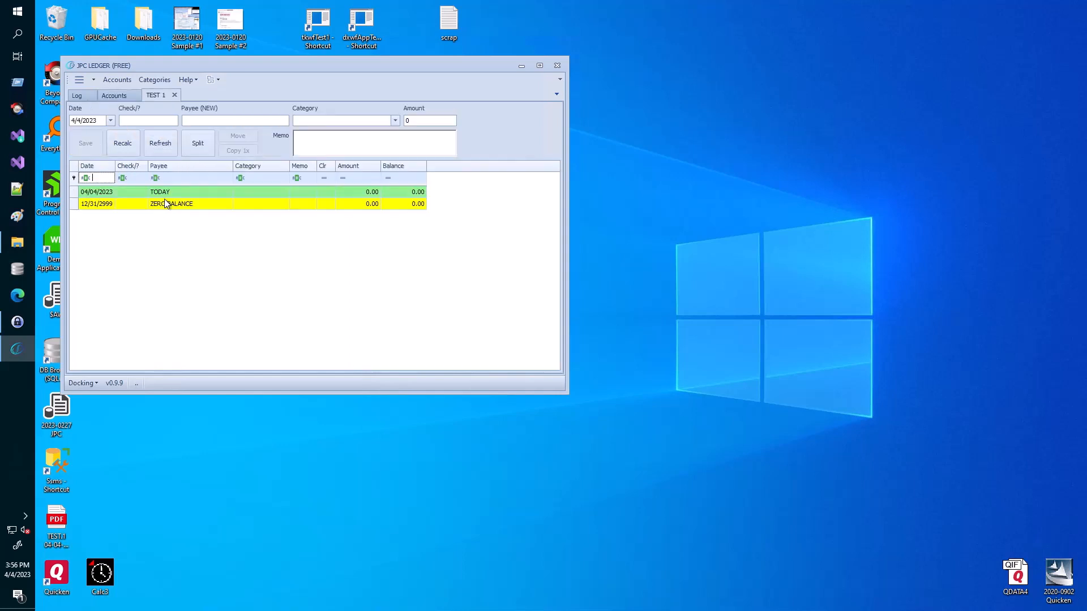
pyautogui.click(168, 193)
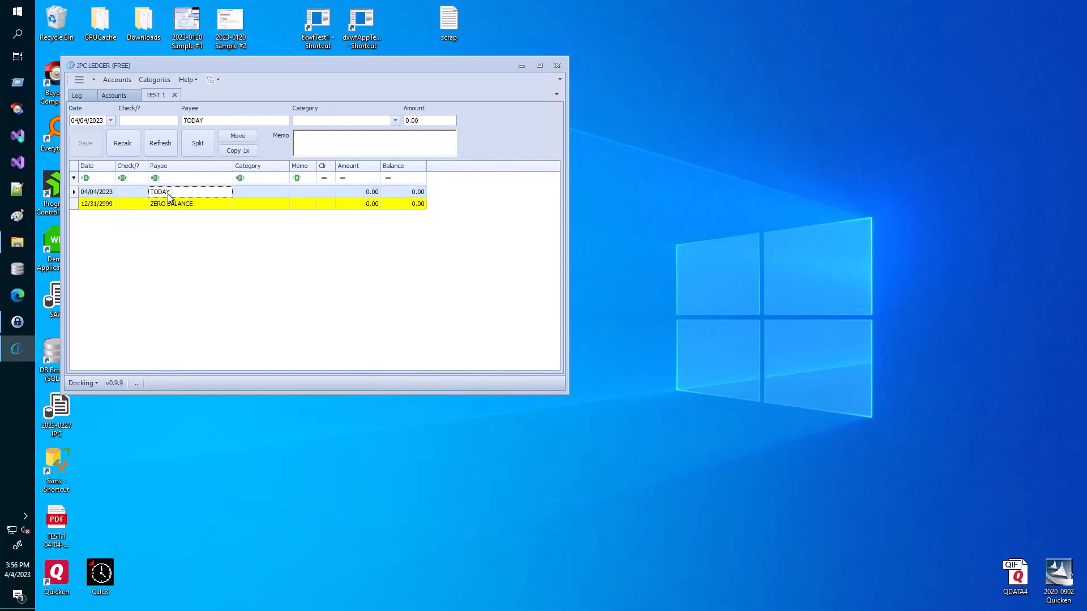
pyautogui.click(157, 207)
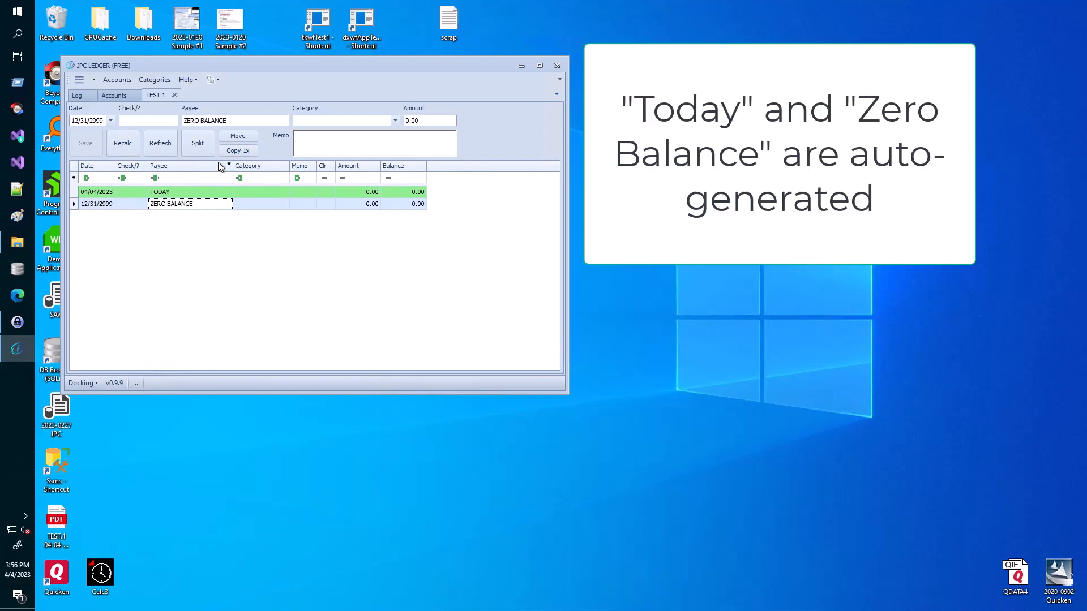
pyautogui.click(264, 261)
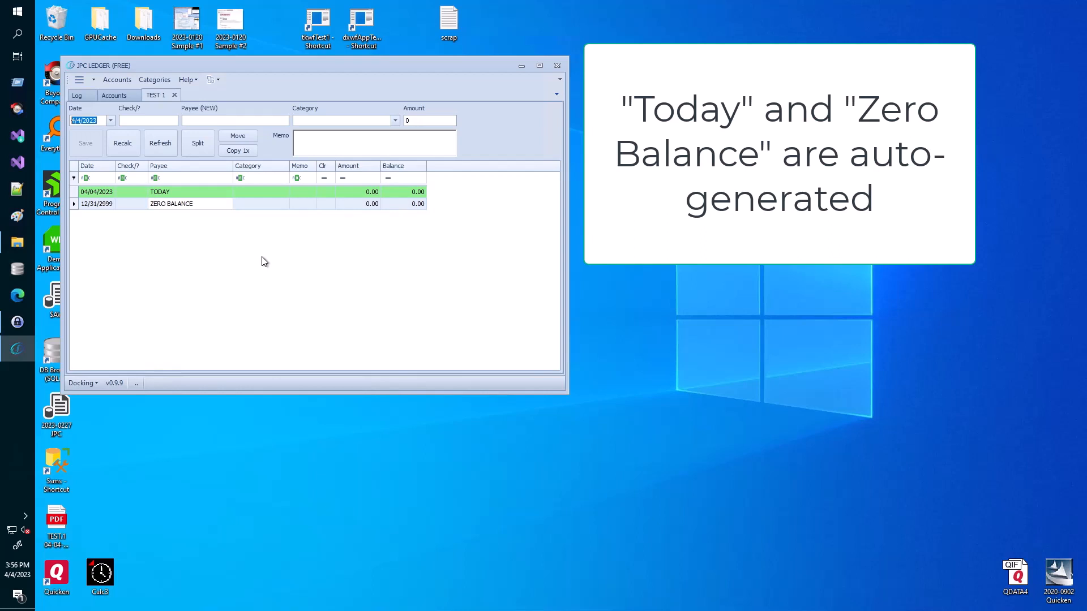
# - Save ENTRY 1 dated 3/15/2023 for 500, then start another blank transaction
pyautogui.write('3/15/2023')
pyautogui.press('Tab')
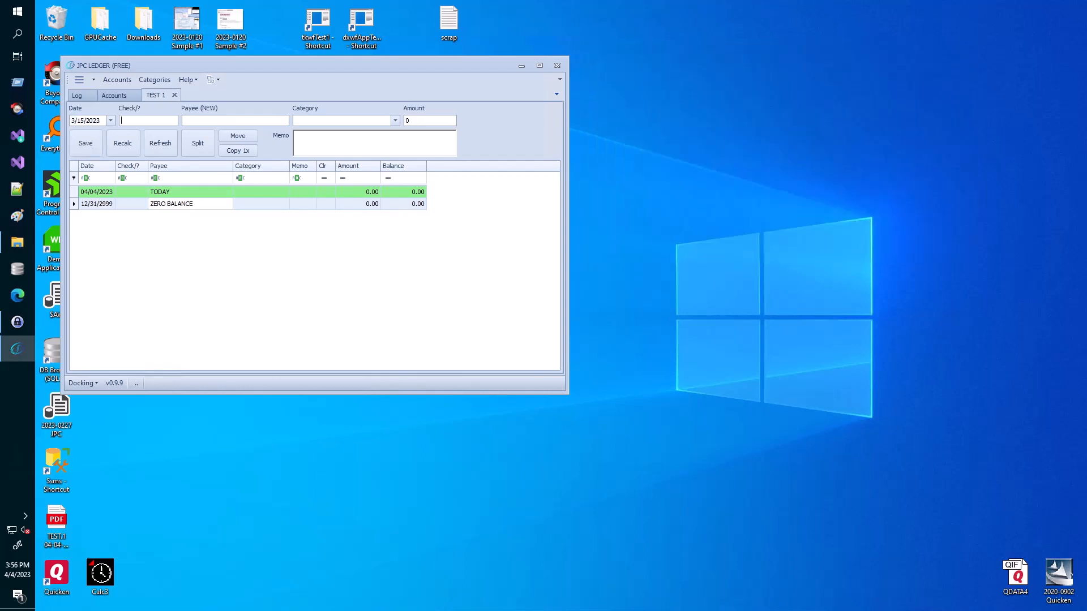
pyautogui.write('ENTRY 1')
pyautogui.press('Tab')
pyautogui.press('Tab')
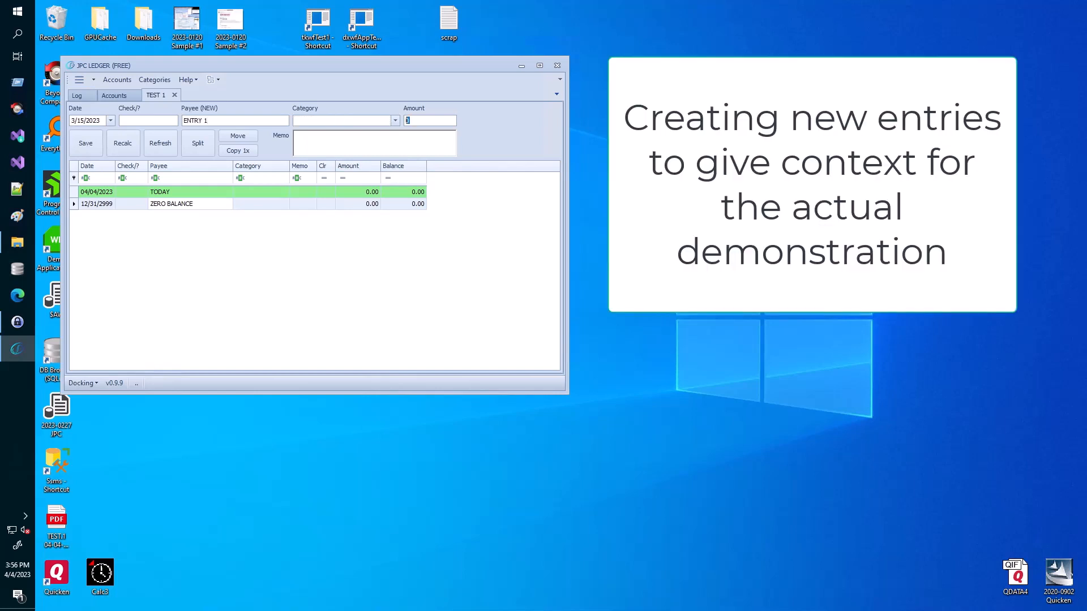
pyautogui.write('500')
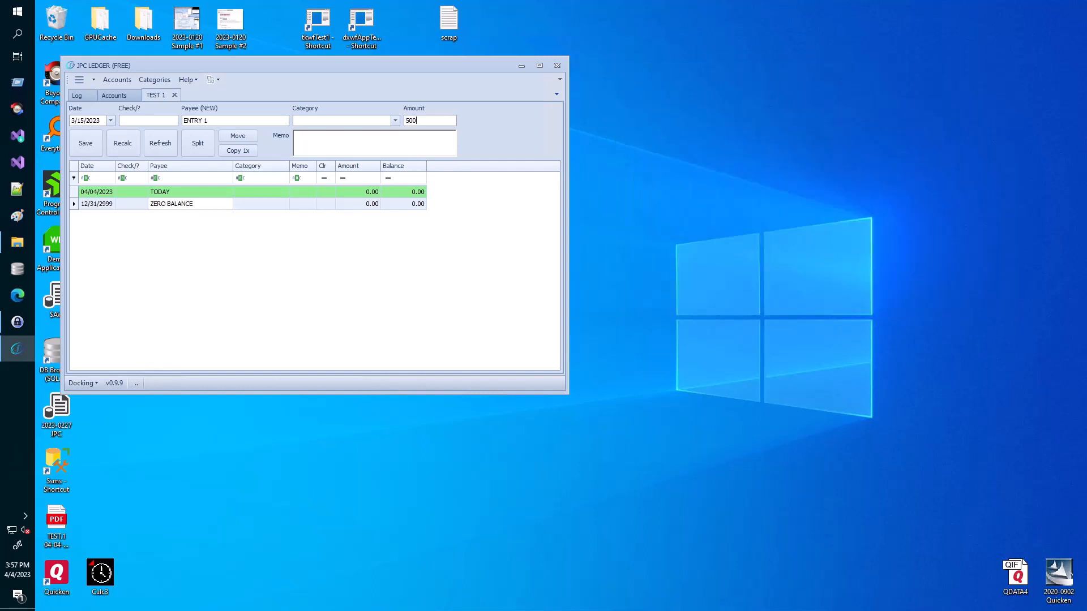
pyautogui.press('Return')
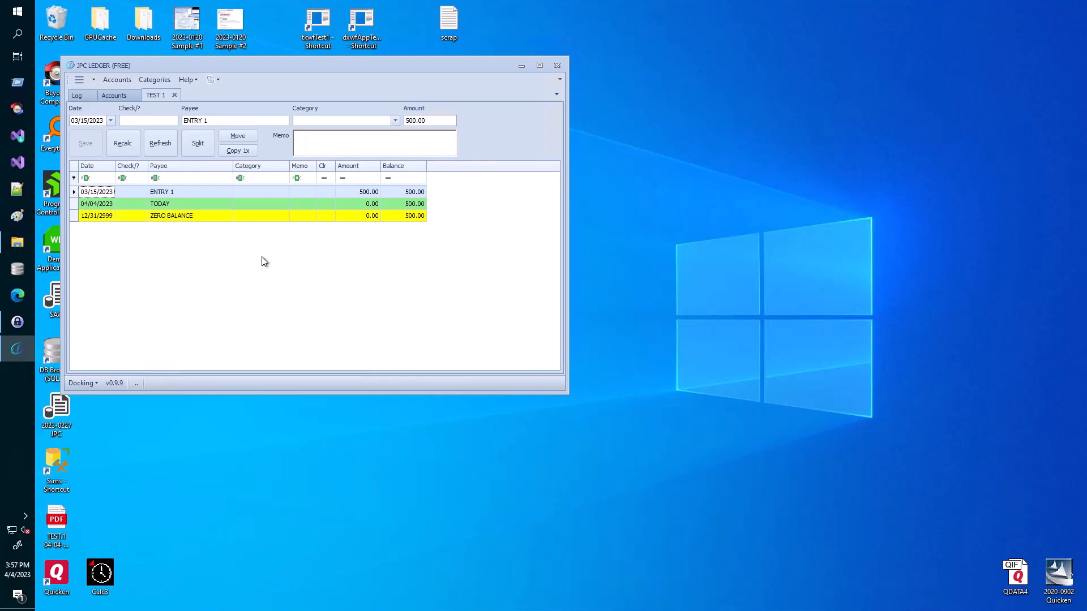
pyautogui.press('alt')
pyautogui.hotkey('ctrl', 'n')
pyautogui.press('Tab')
# - Add ENTRY 2 dated 04/04/2023 with an amount of -50.00
pyautogui.write('entry')
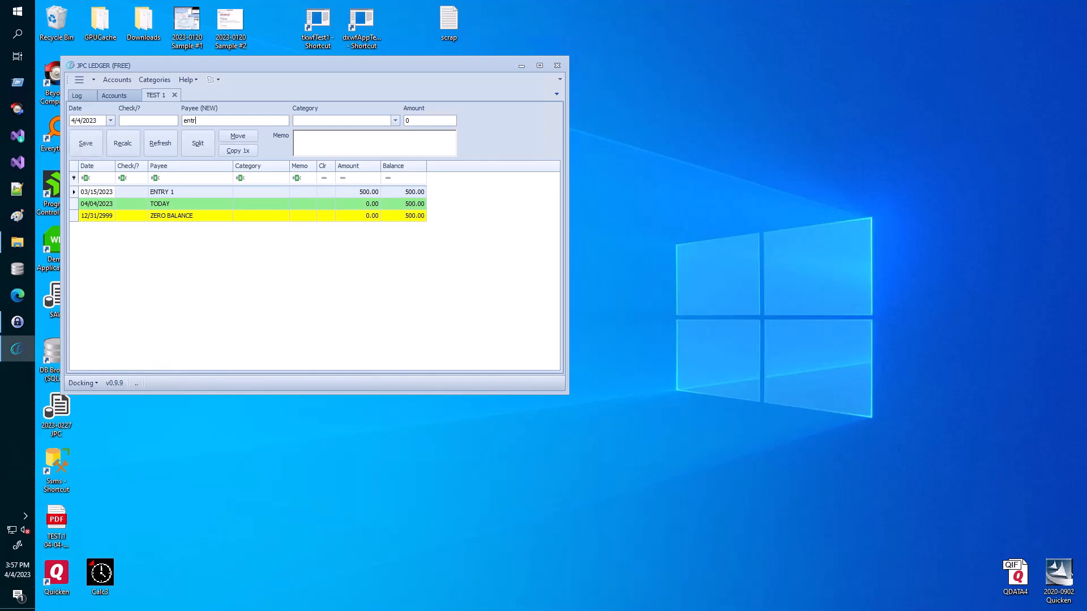
pyautogui.press('BackSpace')
pyautogui.press('BackSpace')
pyautogui.press('BackSpace')
pyautogui.press('BackSpace')
pyautogui.write('ENTRY 2')
pyautogui.press('Tab')
pyautogui.press('Tab')
pyautogui.write('-50')
pyautogui.press('Return')
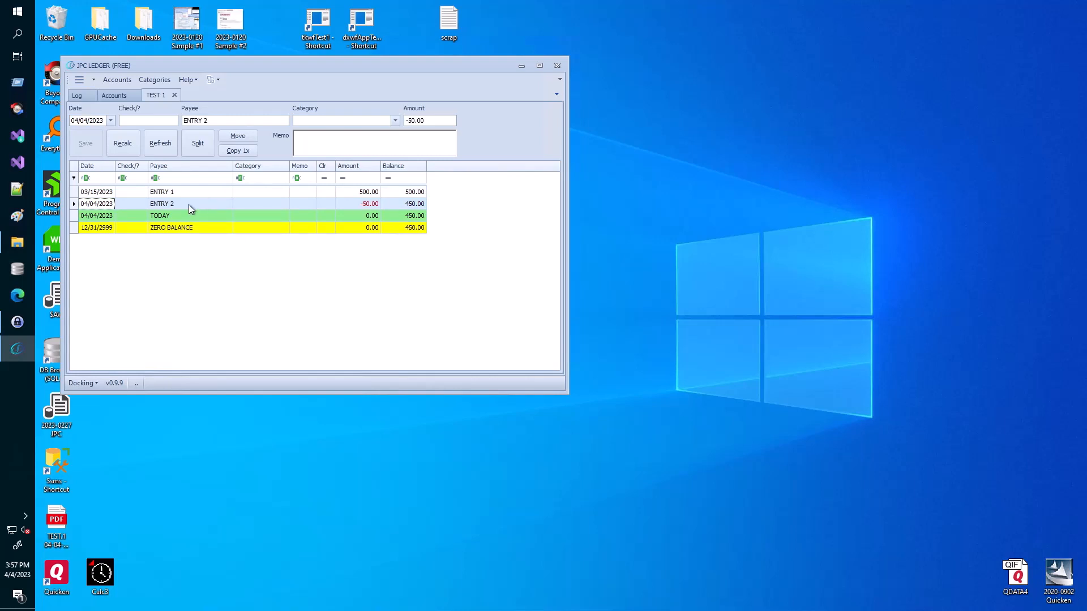
# - Add ENTRY 3 dated 04/15/2023 for -100.00, leaving a 350.00 balance, then select the TODAY row
pyautogui.press('Insert')
pyautogui.write('4/15')
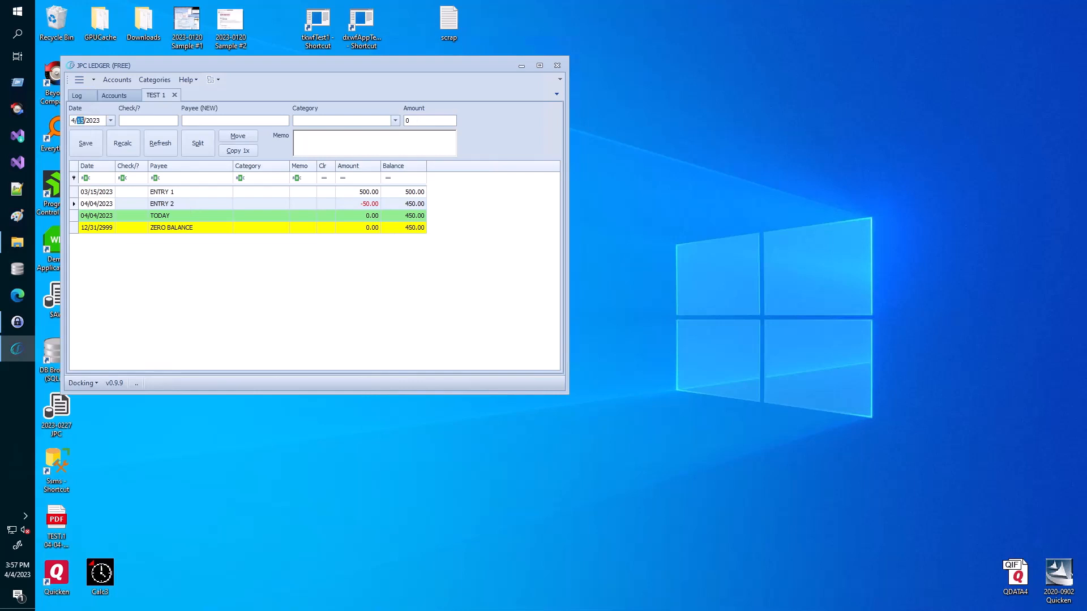
pyautogui.press('Tab')
pyautogui.press('Tab')
pyautogui.write('ENTRY 3')
pyautogui.press('Tab')
pyautogui.press('Tab')
pyautogui.write('-100')
pyautogui.press('Return')
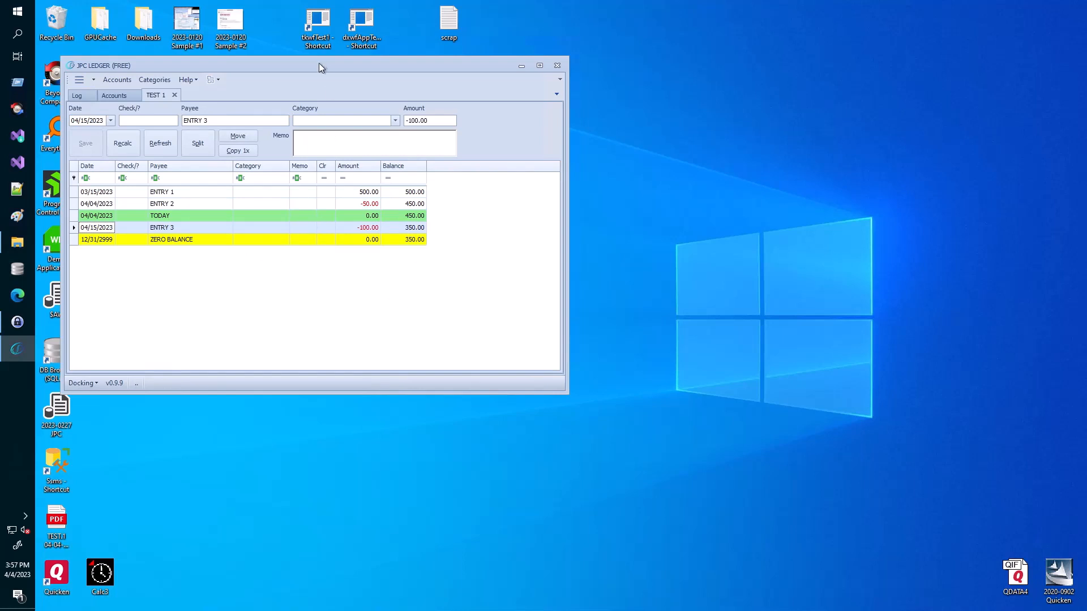
pyautogui.moveTo(319, 67); pyautogui.dragTo(321, 54)
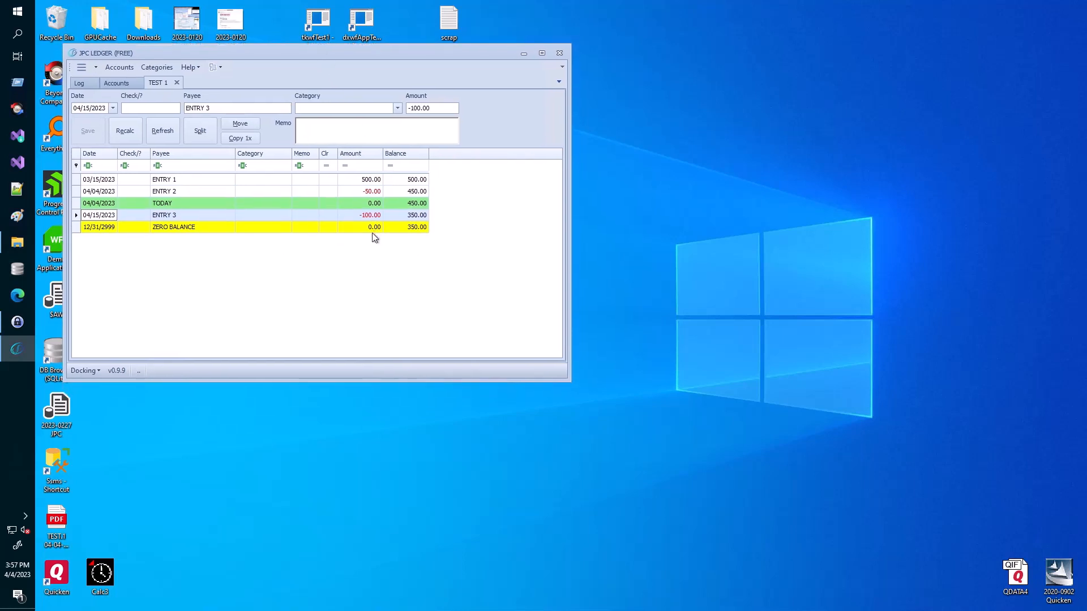
pyautogui.click(212, 204)
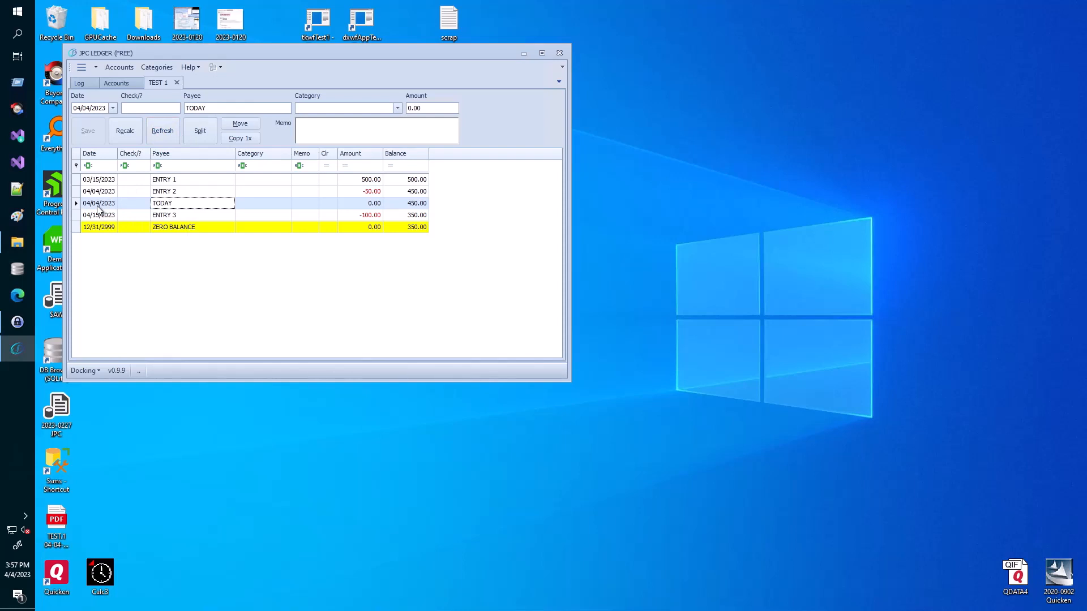
pyautogui.click(160, 134)
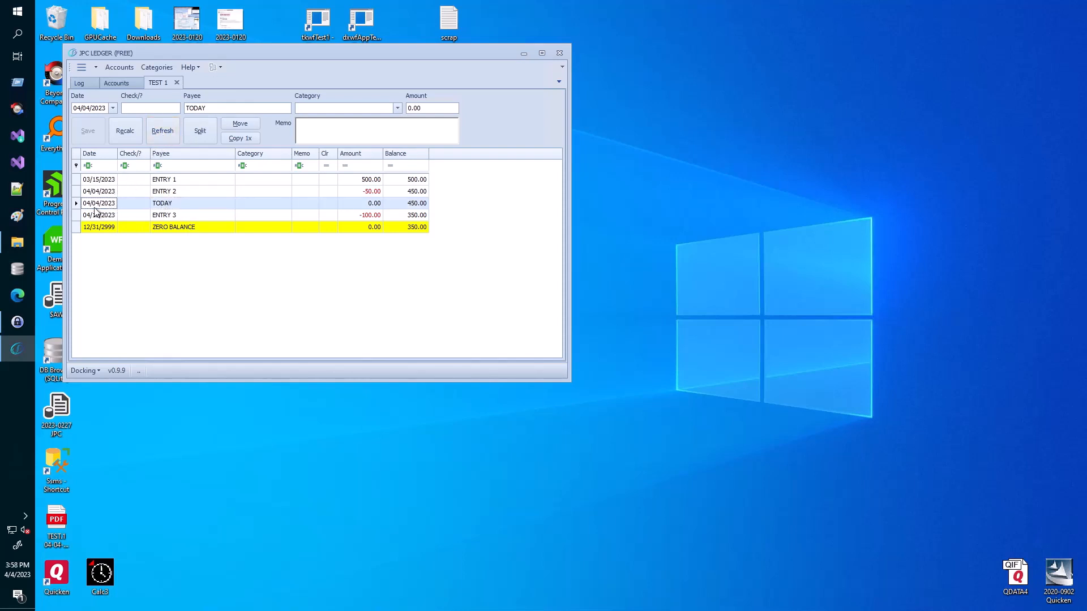
pyautogui.click(376, 204)
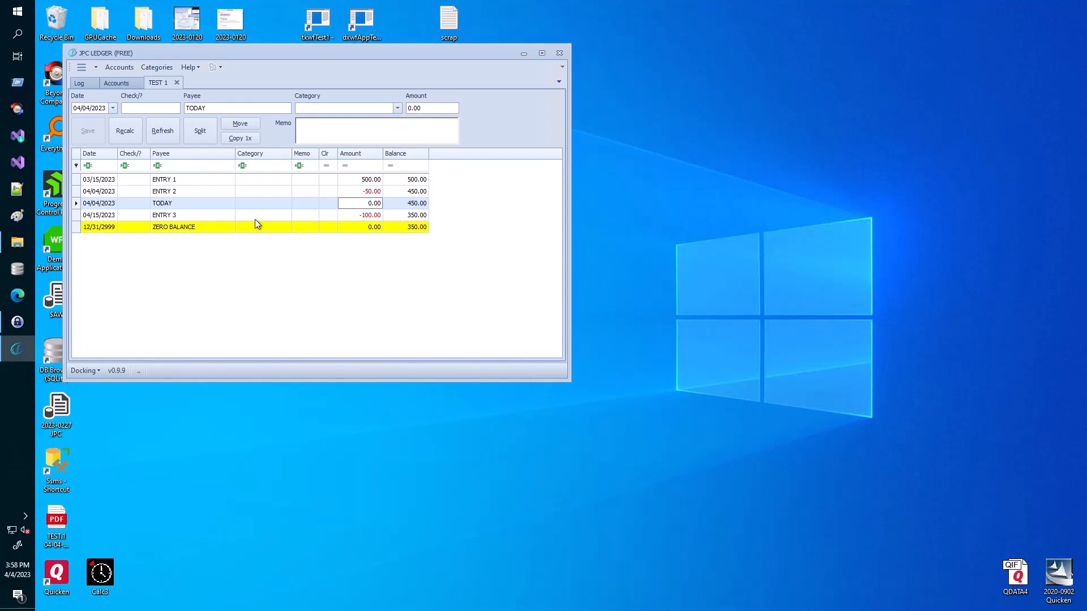
pyautogui.click(196, 228)
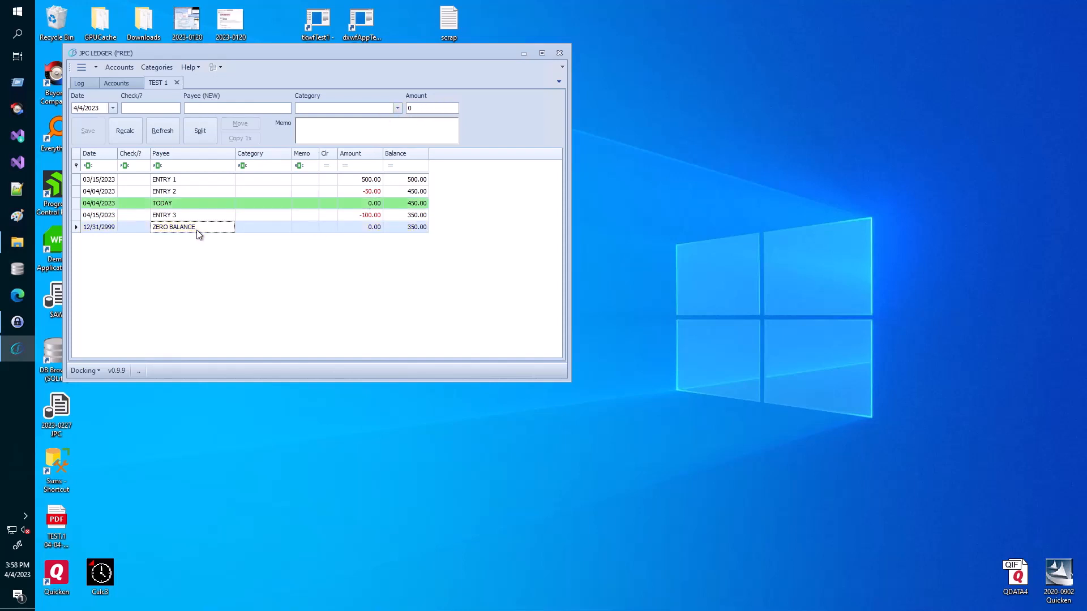
# - Enter -350.00 as the ZERO BALANCE row's amount so its balance reads 0.00
pyautogui.click(404, 228)
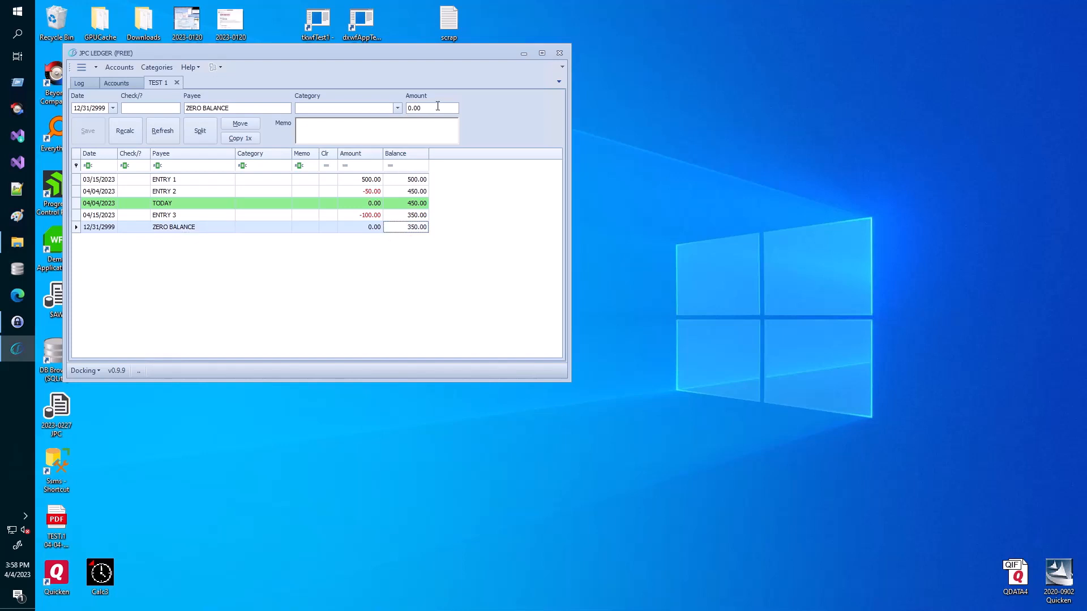
pyautogui.click(436, 108)
pyautogui.write('-350')
pyautogui.press('Return')
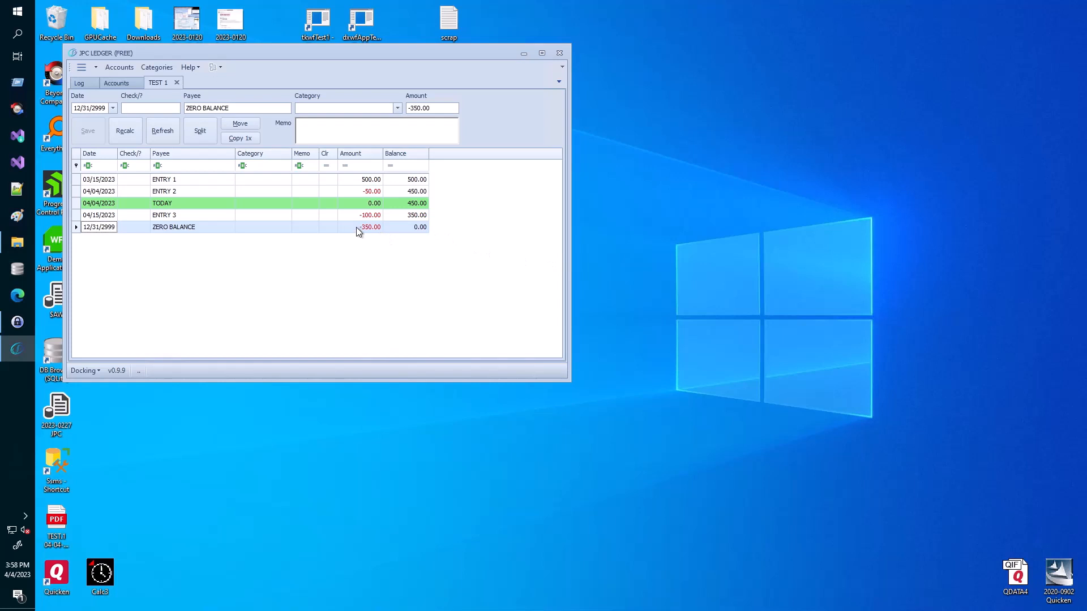
pyautogui.click(413, 230)
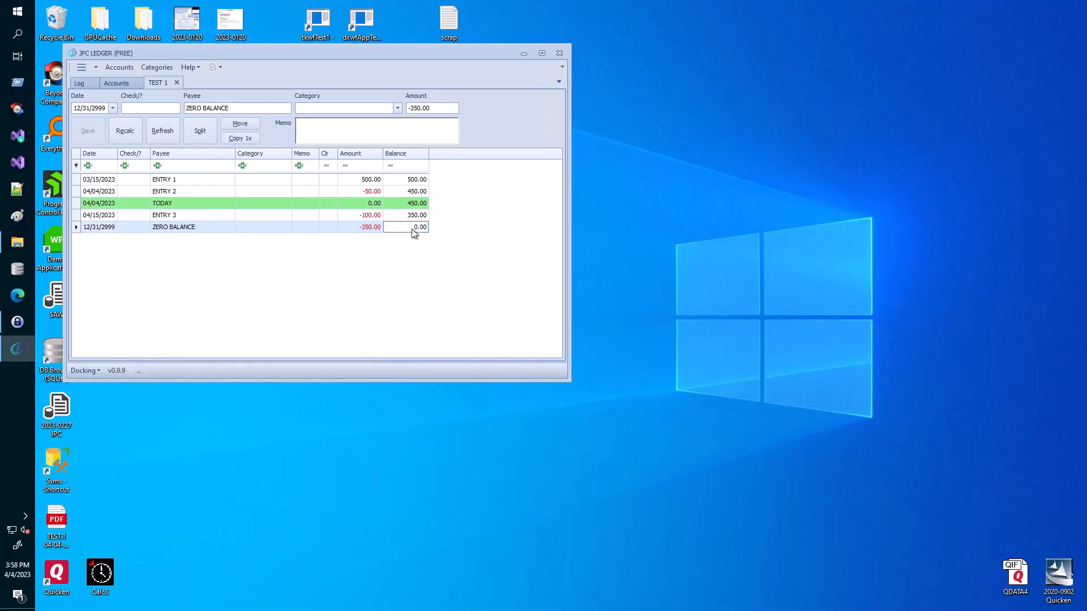
pyautogui.click(352, 192)
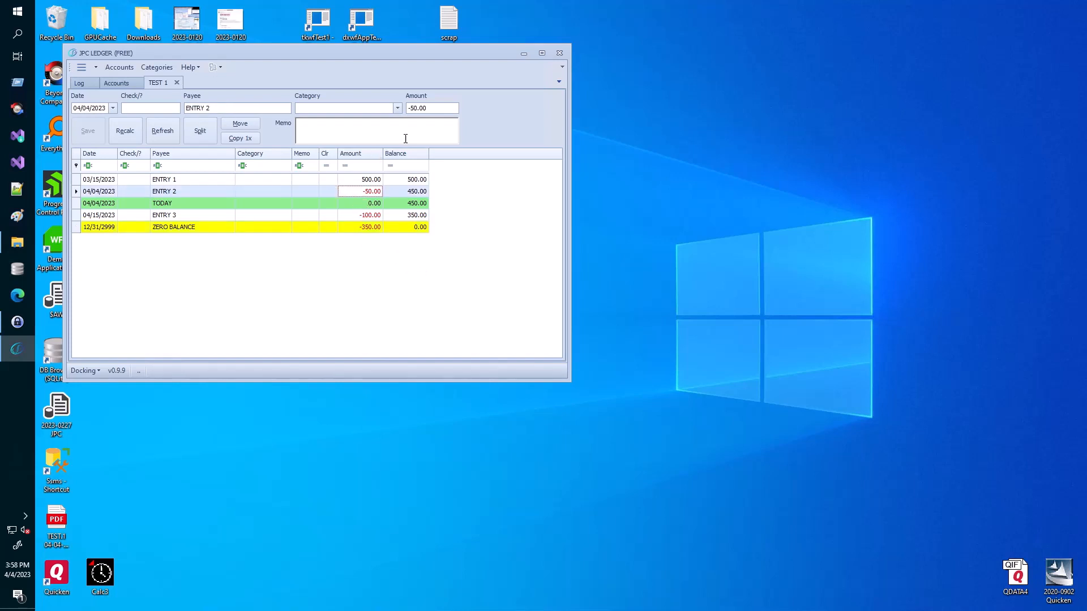
# - Change ENTRY 2's amount cents so it becomes -50.13
pyautogui.click(433, 108)
pyautogui.hotkey('shift', 'Left')
pyautogui.hotkey('shift', 'Left')
pyautogui.write('13')
pyautogui.press('Return')
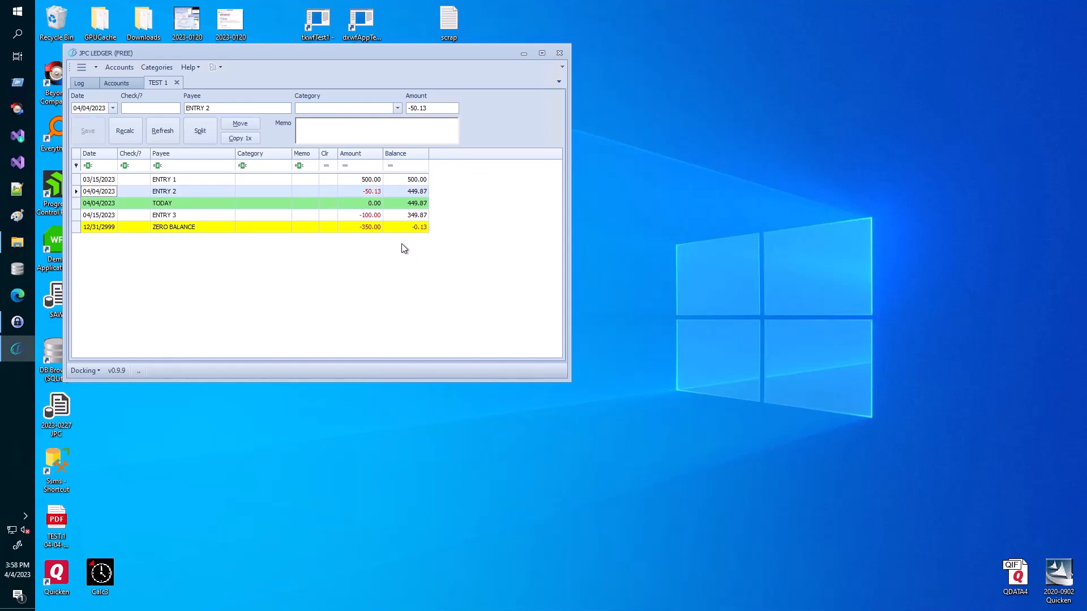
# - Inspect the ZERO BALANCE row's resulting -0.13 balance and bring ENTRY 2 back up
pyautogui.click(372, 228)
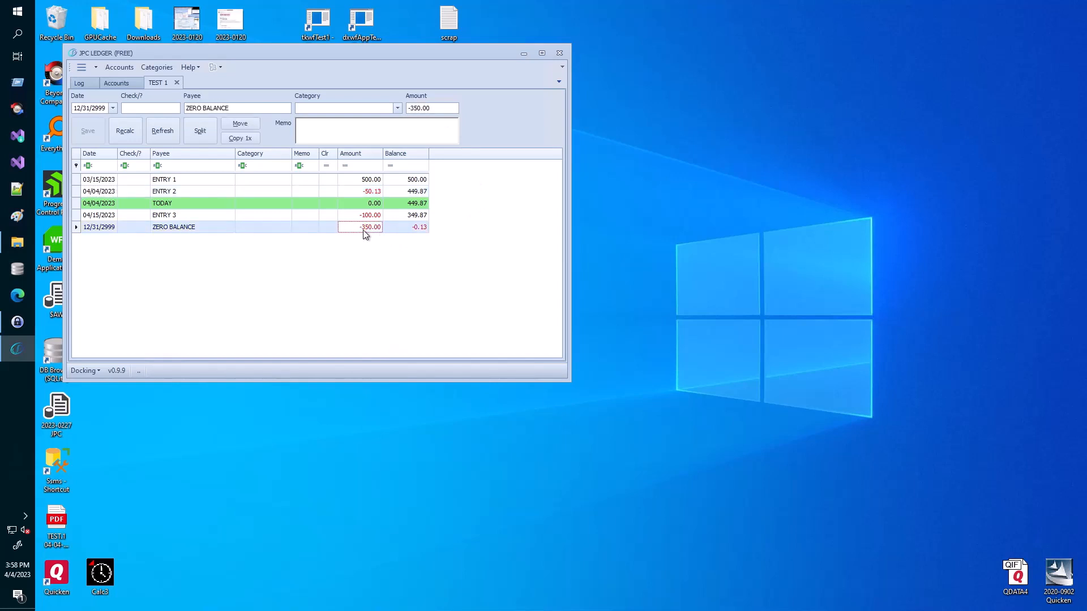
pyautogui.click(420, 229)
pyautogui.click(181, 229)
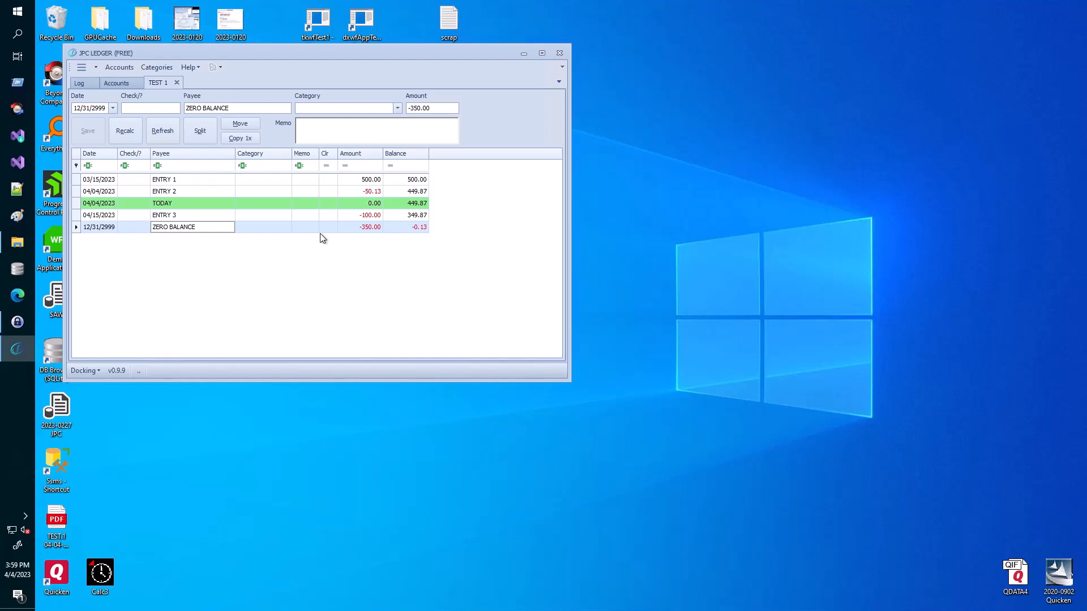
pyautogui.click(419, 229)
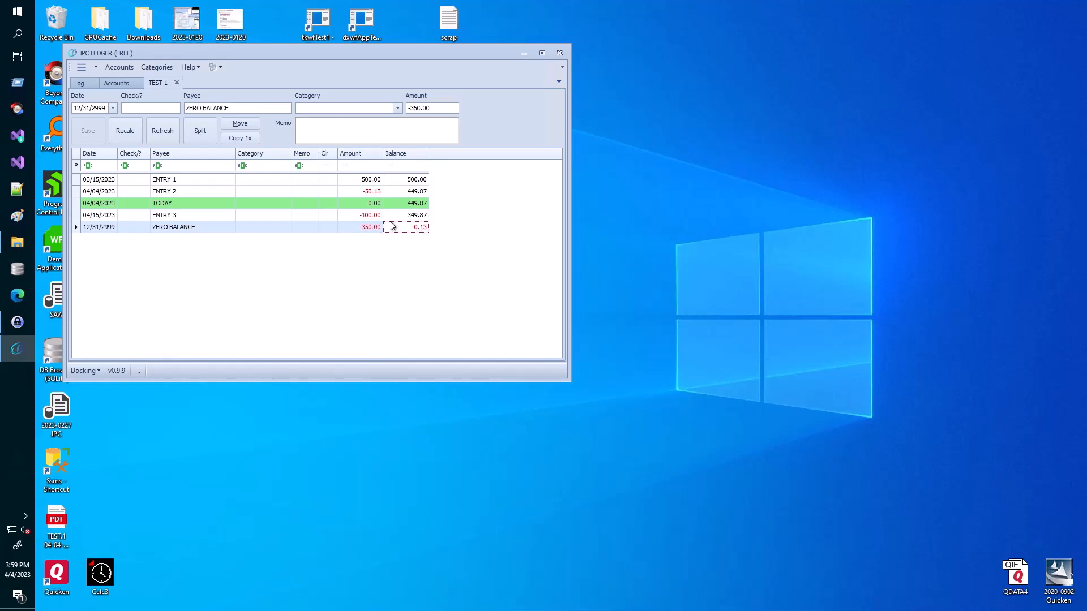
pyautogui.click(375, 193)
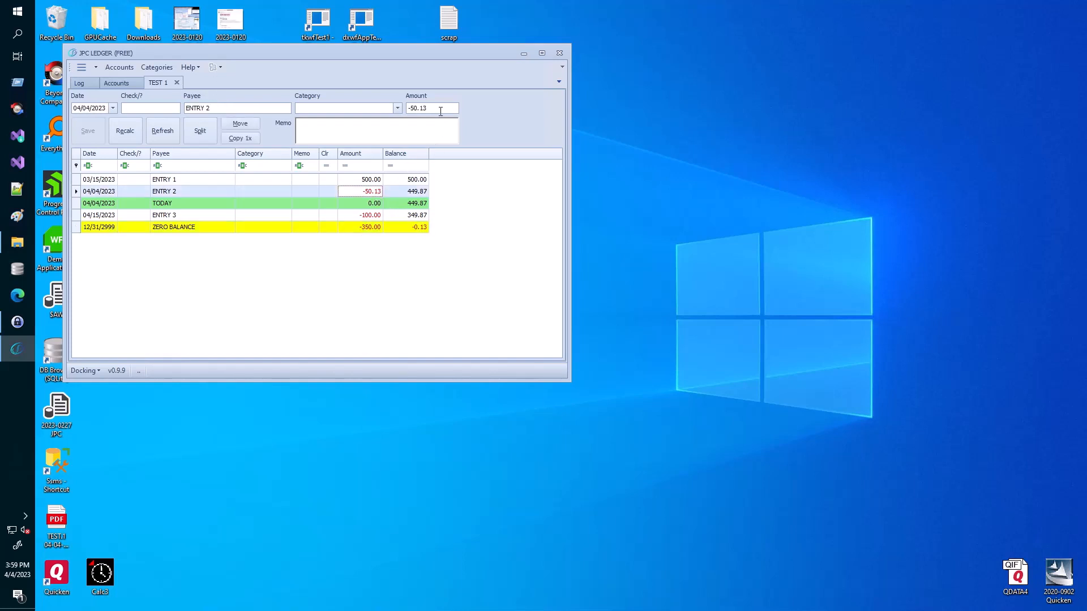
# - Correct ENTRY 2's amount back to -50.00 so ZERO BALANCE returns to 0.00
pyautogui.click(440, 111)
pyautogui.write('00')
pyautogui.press('Return')
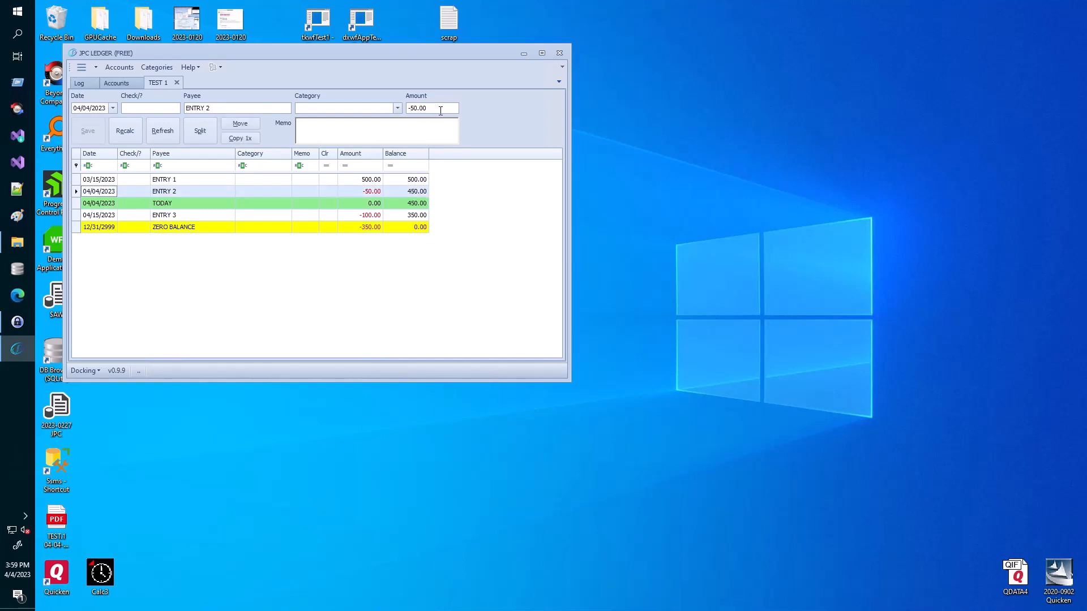
# - Select the 03/15 ENTRY 1 transaction and bring up the Special F Keys commands
pyautogui.click(106, 179)
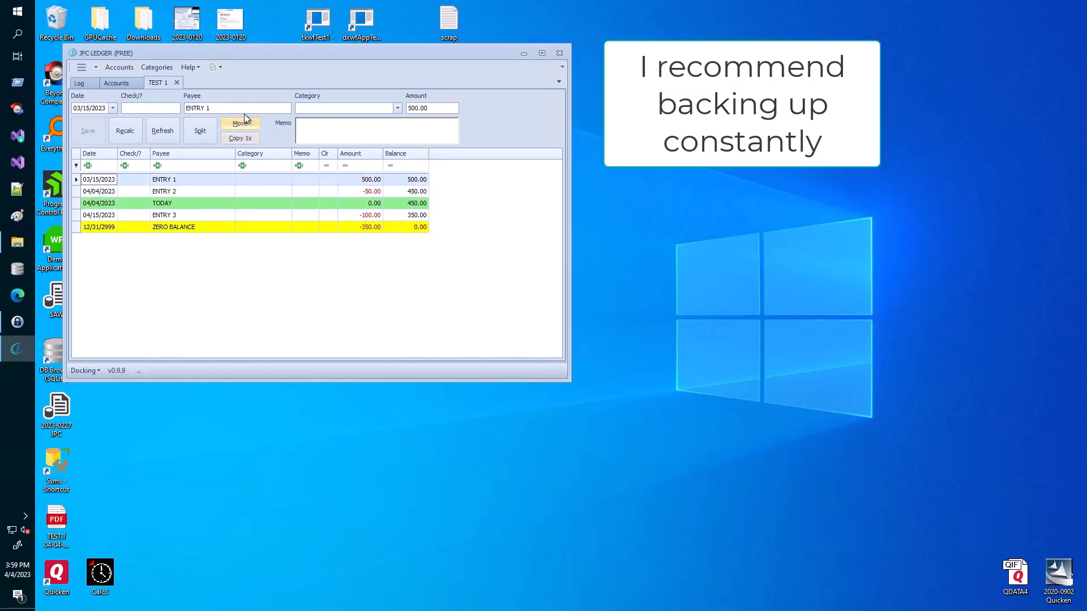
pyautogui.click(90, 67)
pyautogui.moveTo(155, 151)
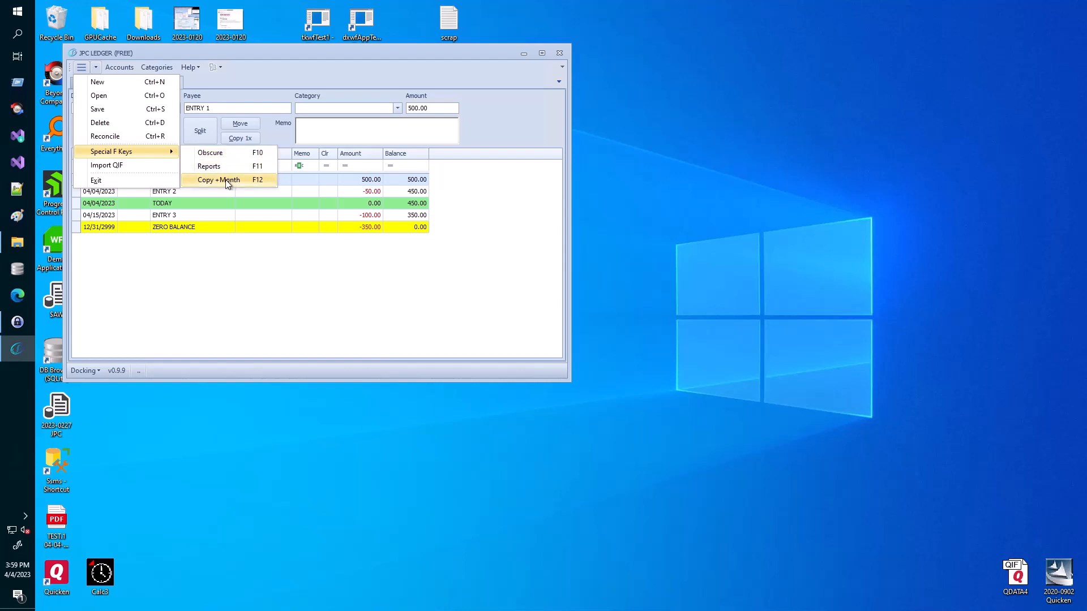
# - Copy the 03/15 ENTRY 1 forward with F12, creating a 04/15/2023 copy for 500.00
pyautogui.click(207, 277)
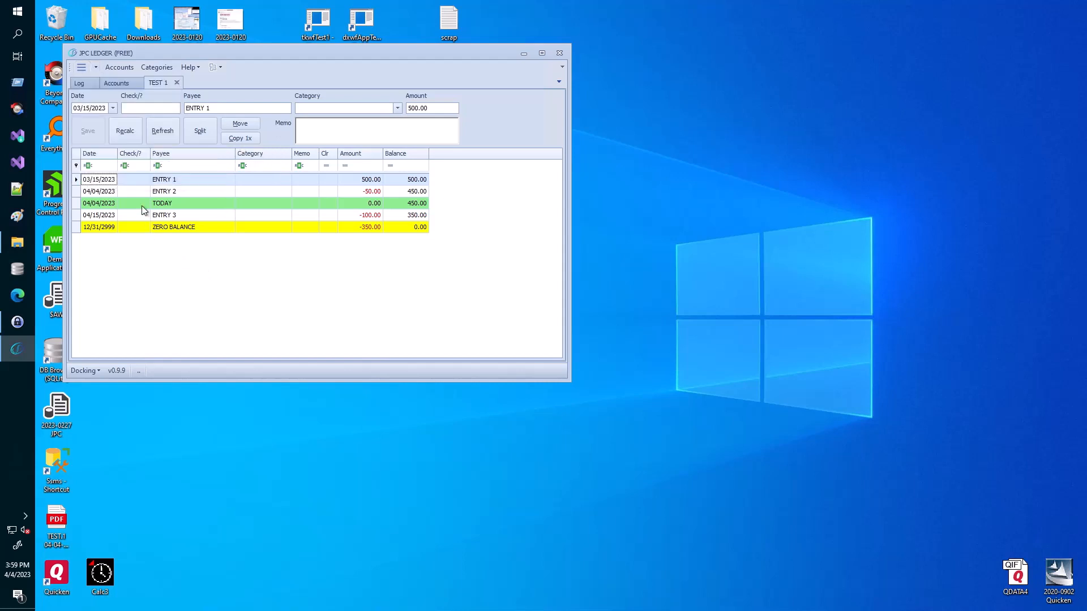
pyautogui.click(130, 180)
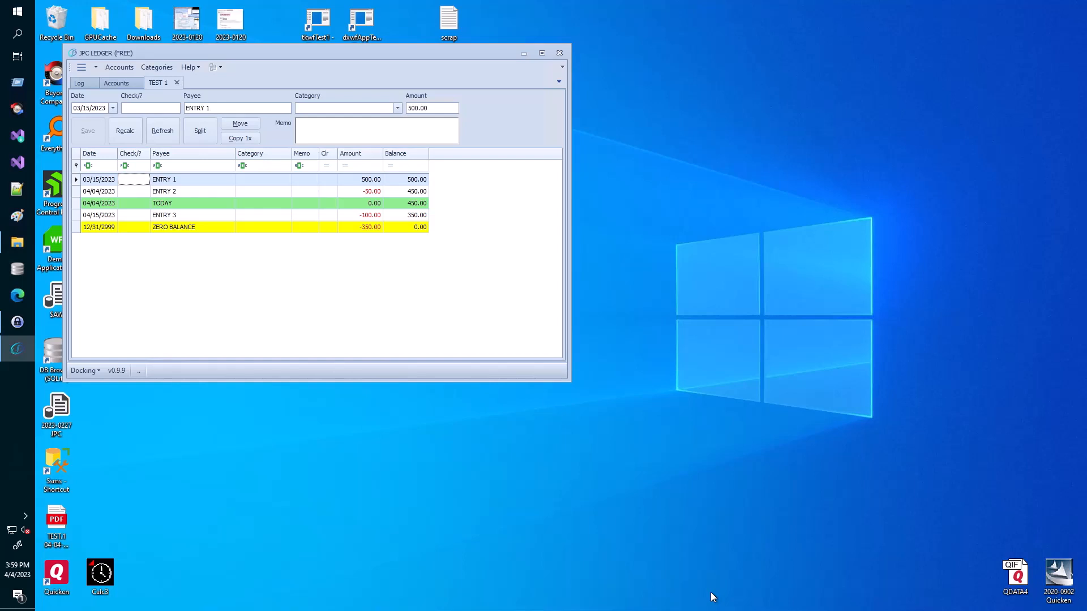
pyautogui.press('F12')
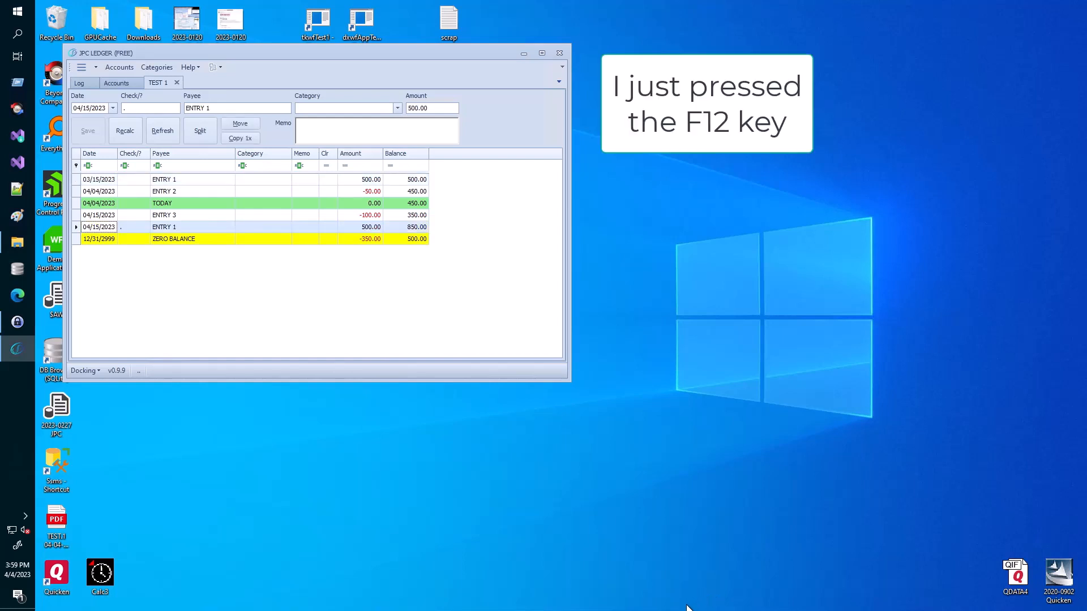
pyautogui.click(106, 180)
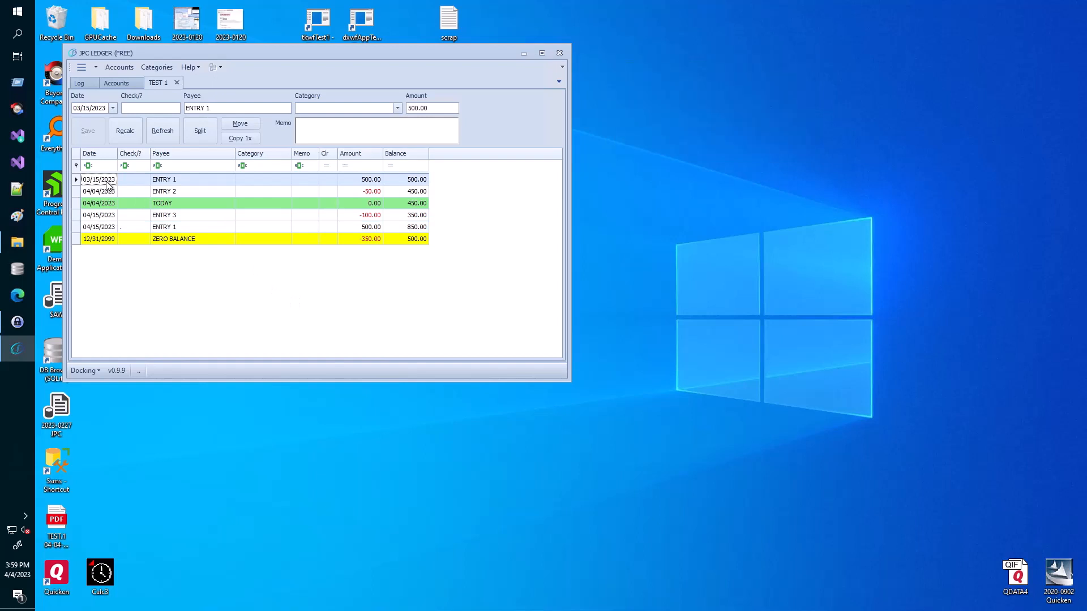
pyautogui.click(102, 229)
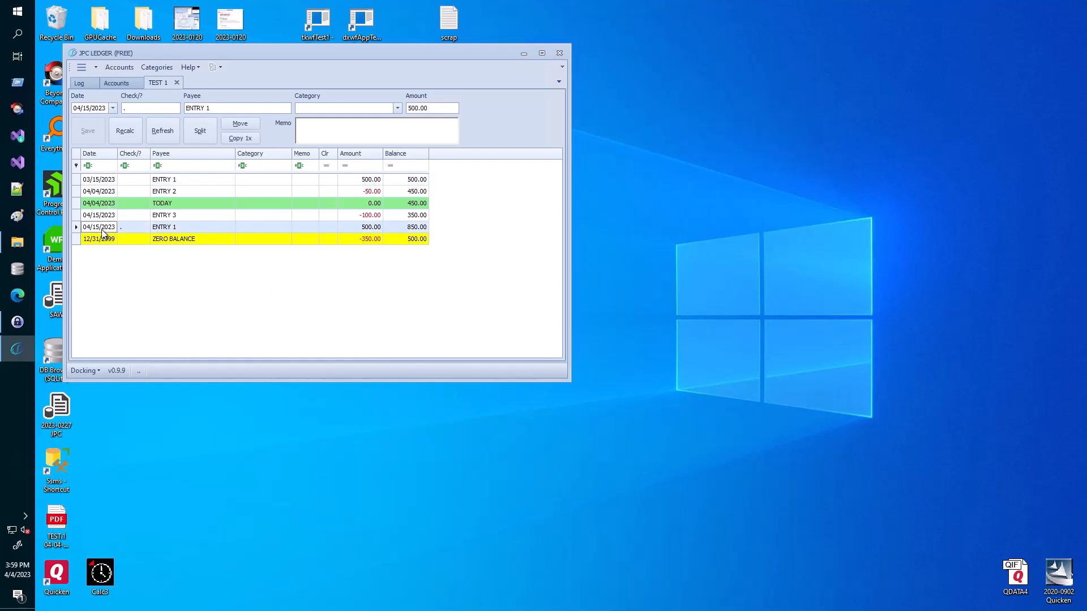
pyautogui.click(110, 181)
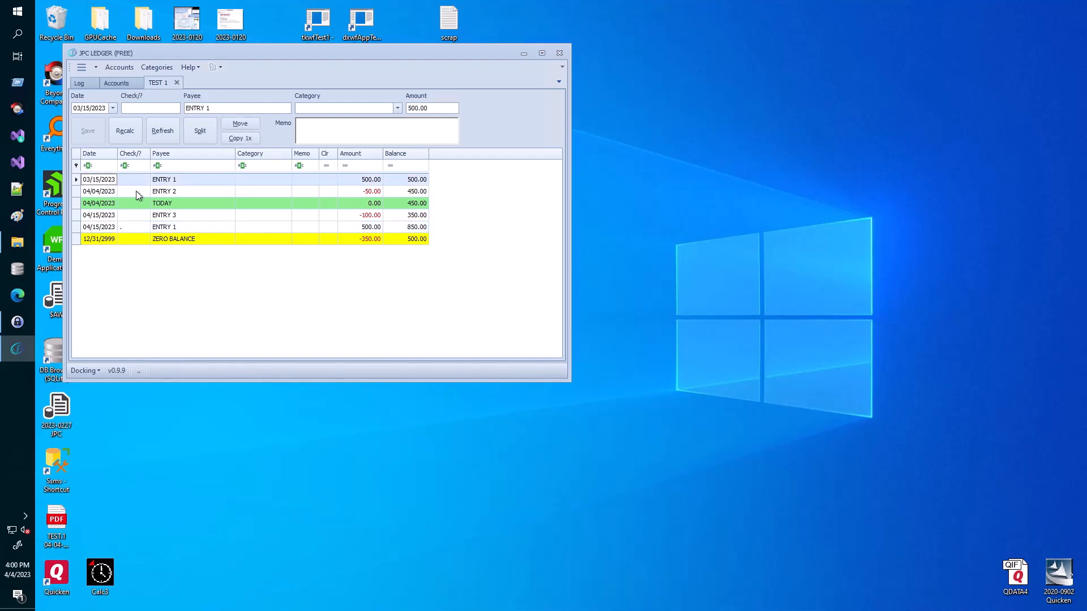
# - Add ENTRY 4 on 03/31/2023 for -75.00 and copy it forward to 04/30/2023
pyautogui.press('Insert')
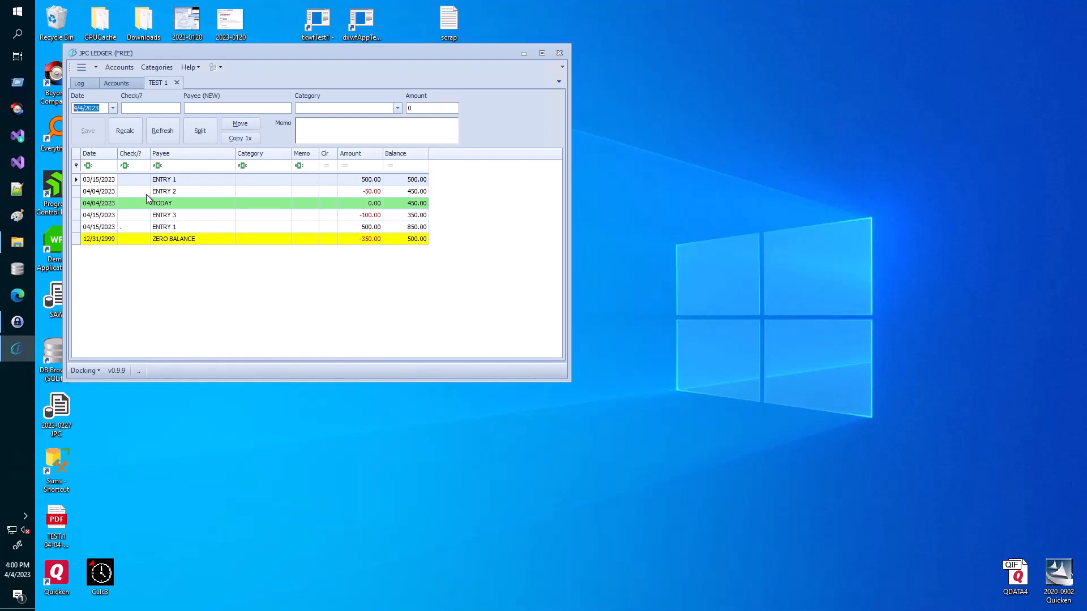
pyautogui.write('3/31/2023')
pyautogui.press('Tab')
pyautogui.write('entry')
pyautogui.press('BackSpace')
pyautogui.press('BackSpace')
pyautogui.press('BackSpace')
pyautogui.press('BackSpace')
pyautogui.press('BackSpace')
pyautogui.write('ENTR')
pyautogui.press('Tab')
pyautogui.press('Tab')
pyautogui.write('-75')
pyautogui.press('Return')
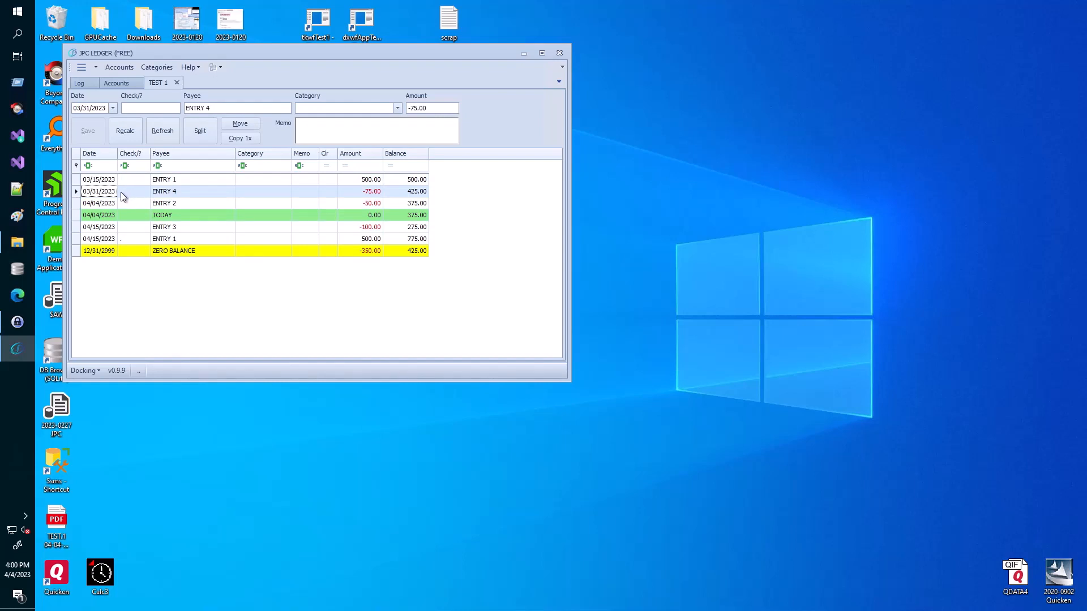
pyautogui.click(122, 192)
pyautogui.hotkey('alt', 'c')
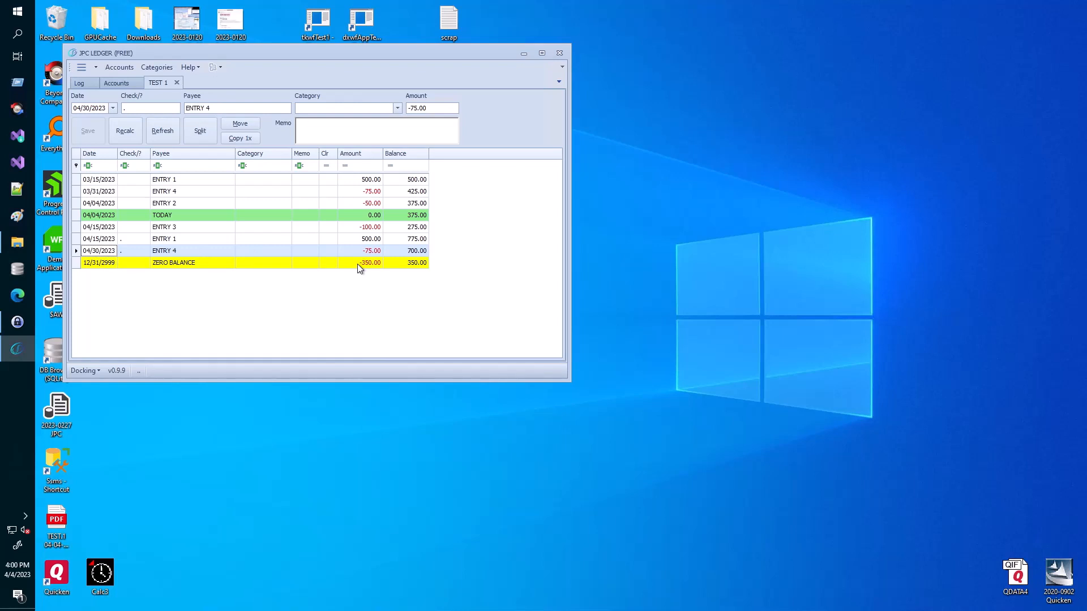
pyautogui.click(98, 228)
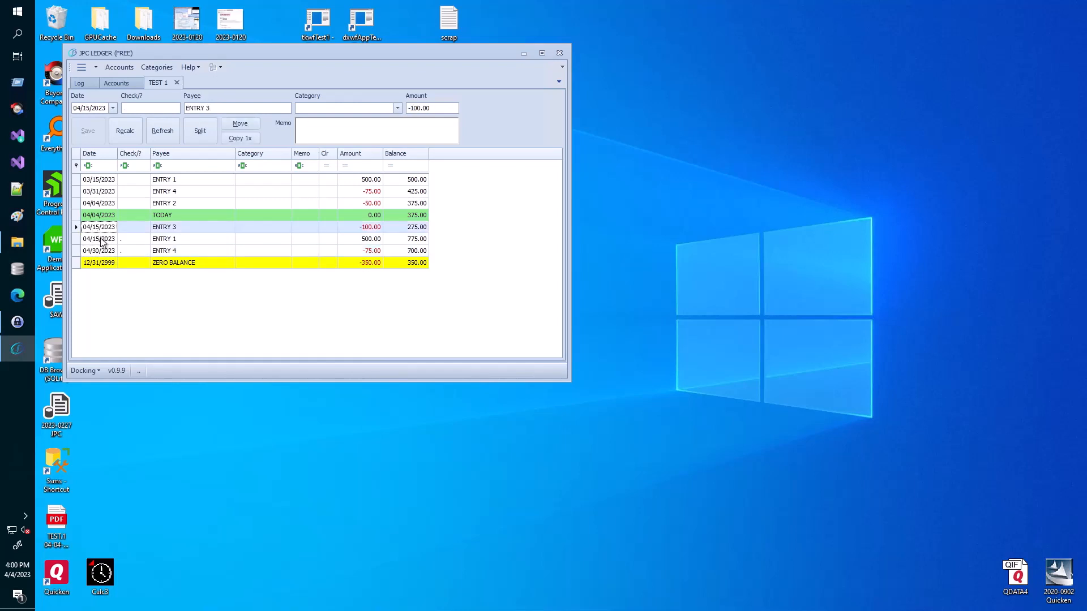
pyautogui.click(102, 240)
pyautogui.click(99, 252)
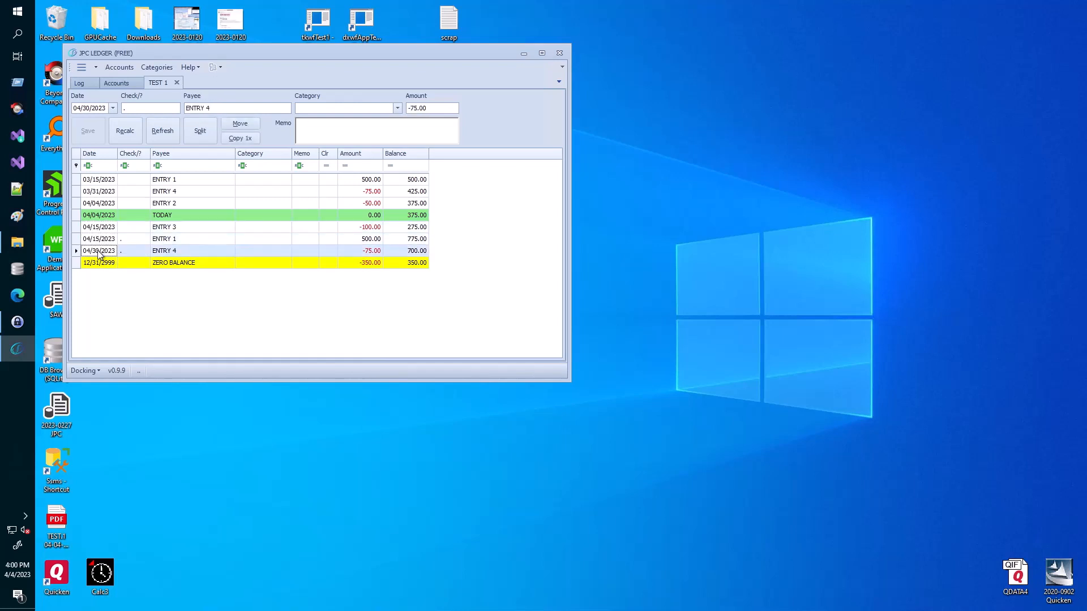
pyautogui.click(104, 180)
pyautogui.click(103, 192)
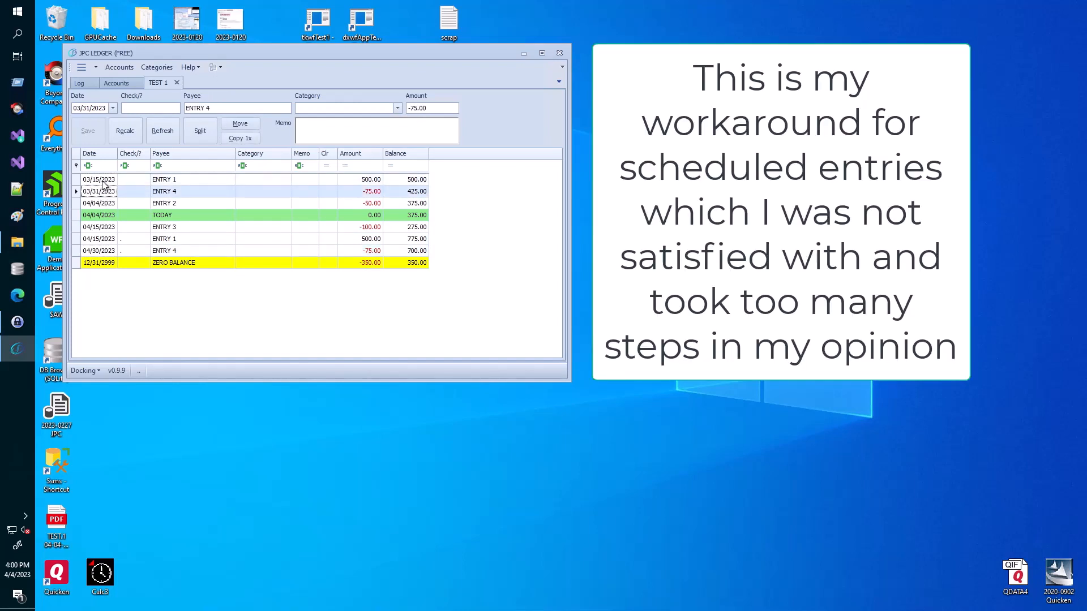
pyautogui.click(103, 181)
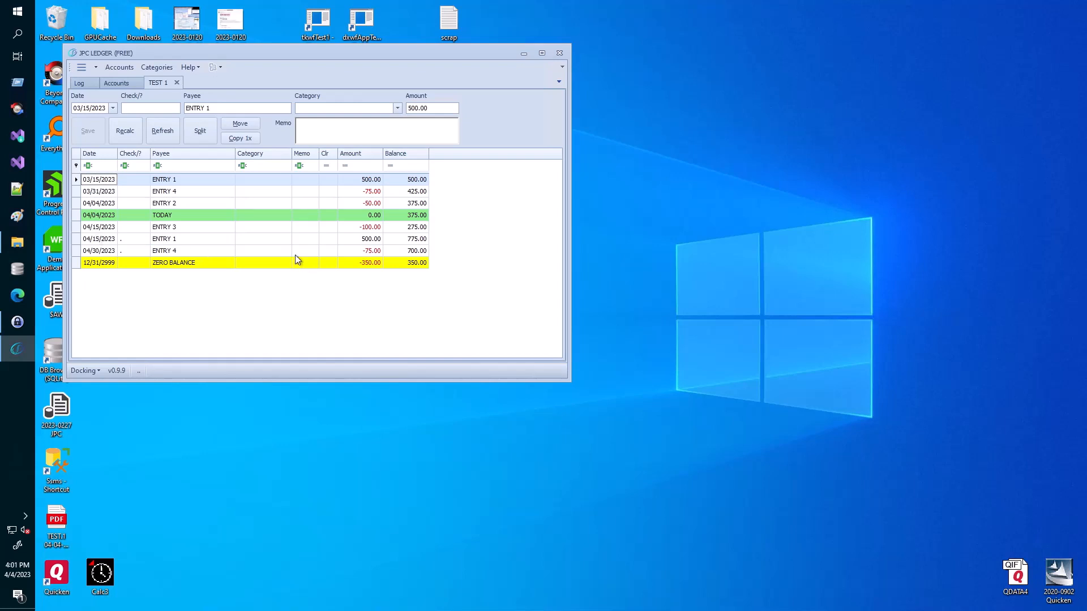
# - Redate the 04/30 ENTRY 4 copy to 04/24/2023 using the calendar and save it
pyautogui.click(105, 251)
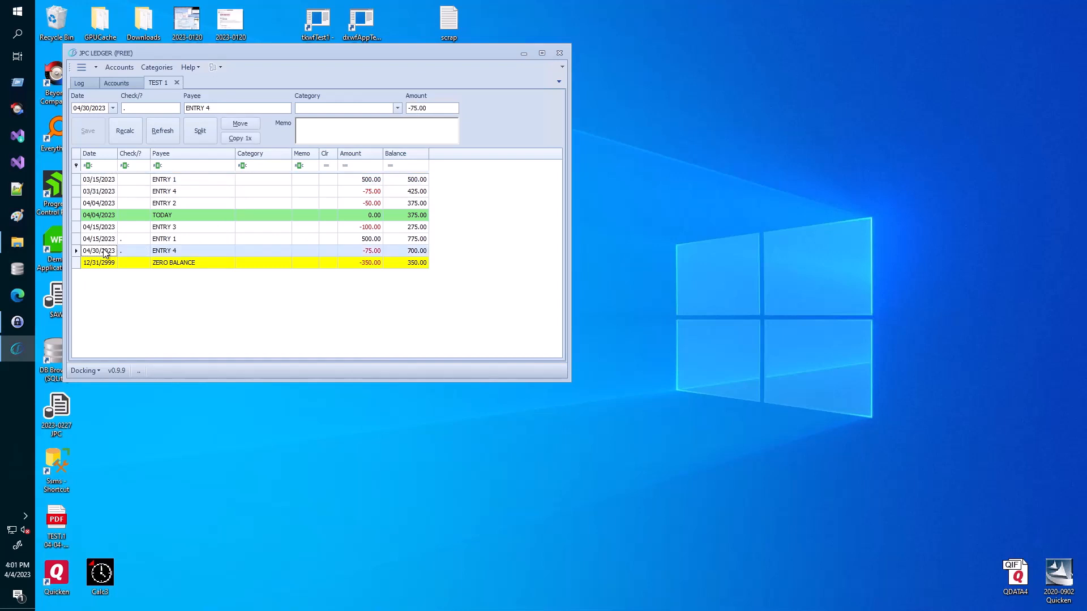
pyautogui.click(113, 107)
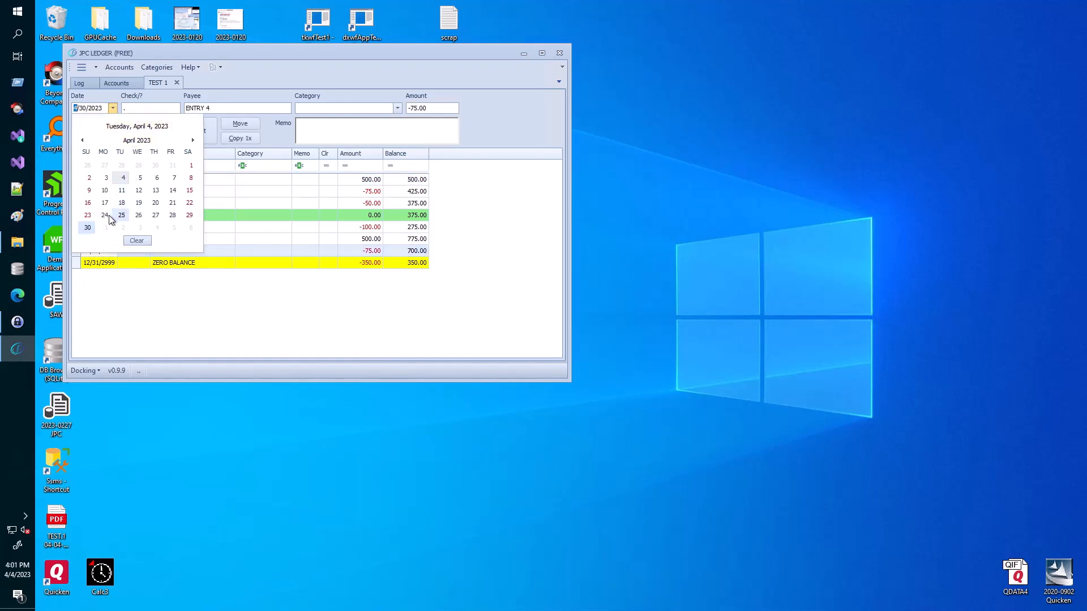
pyautogui.click(106, 216)
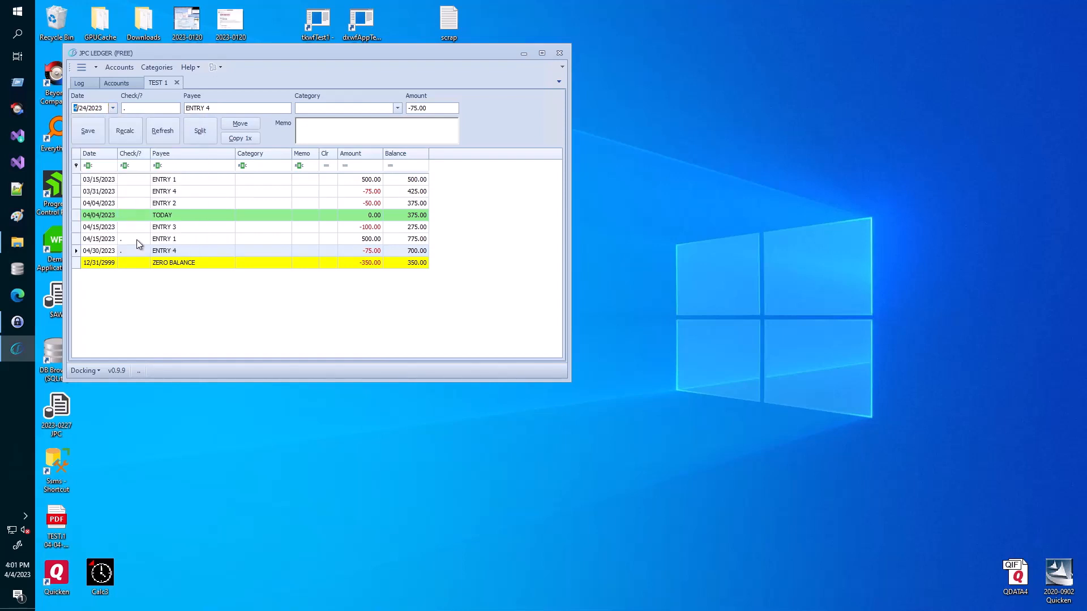
pyautogui.click(96, 138)
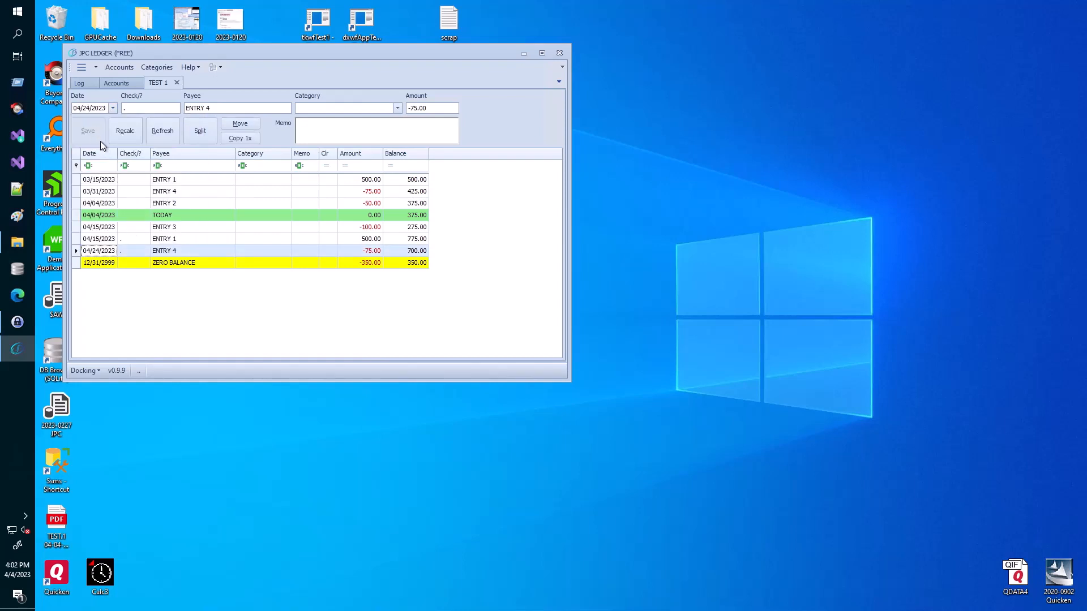